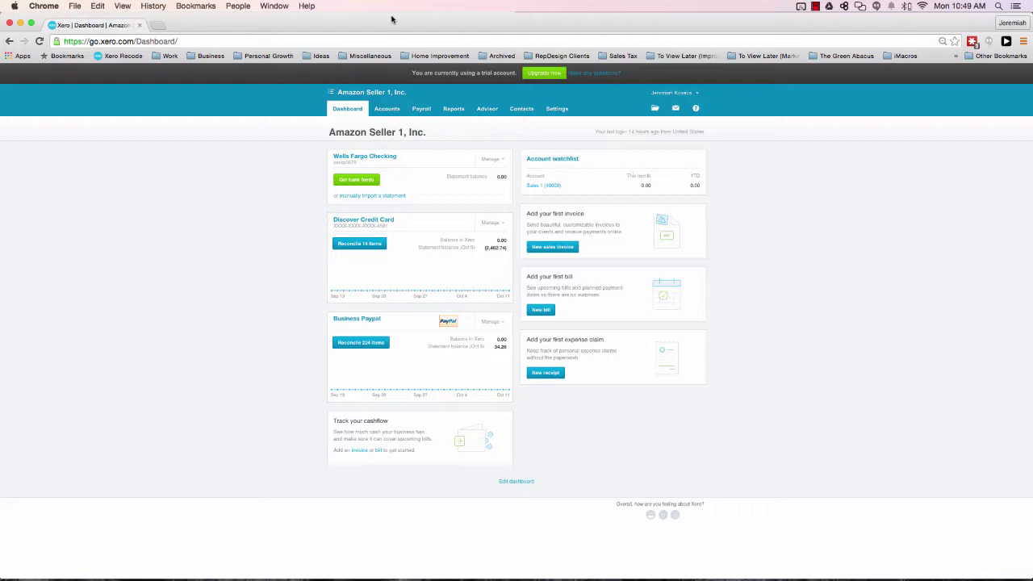
Arrange the browser window on the right half of the screen and switch to the Personal Contributions.csv spreadsheet.
{"action": "left_click_drag", "start_coordinate": [393, 27], "coordinate": [589, 70]}
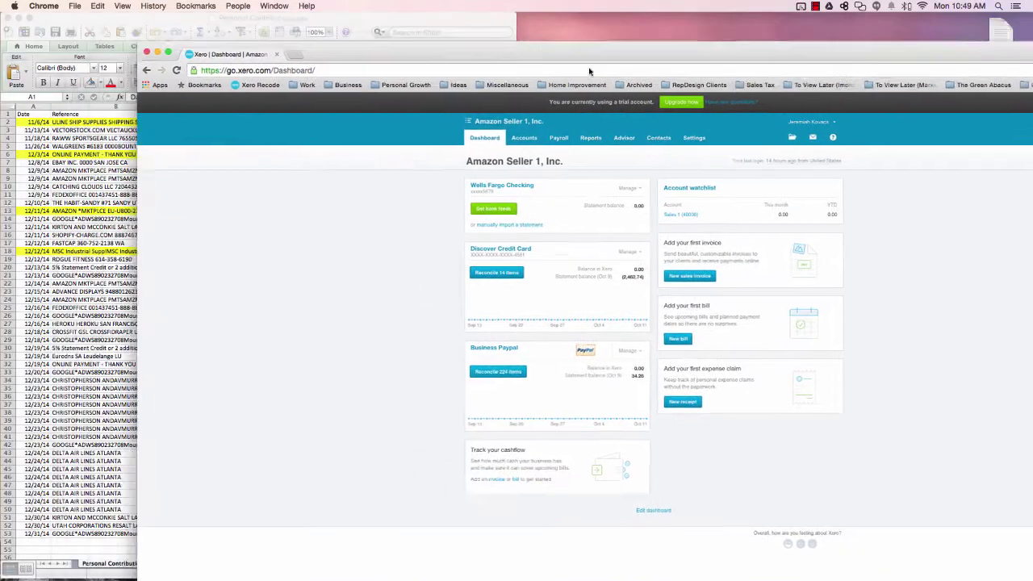
{"action": "key", "text": "super+alt+Right"}
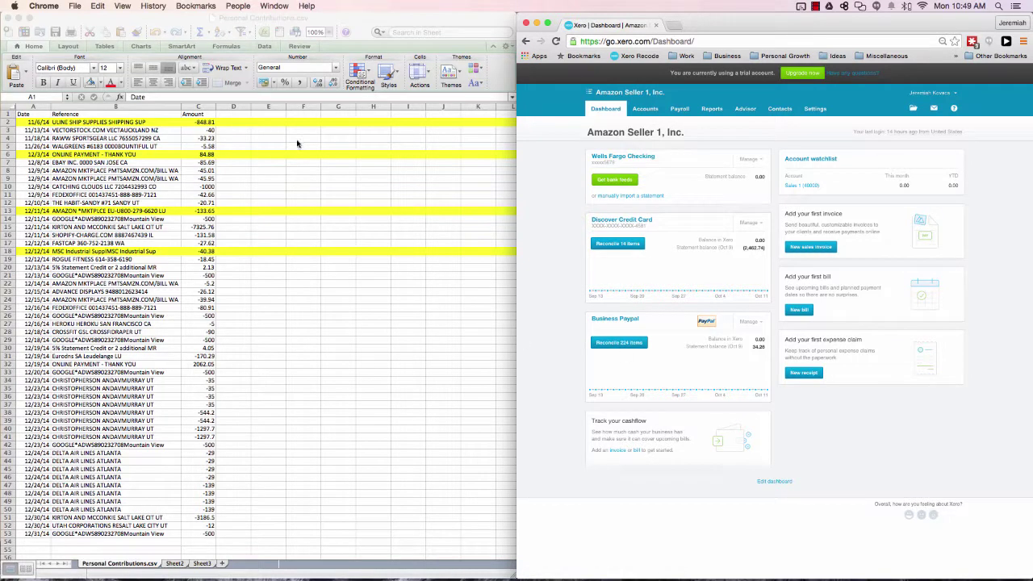
{"action": "left_click", "coordinate": [311, 212]}
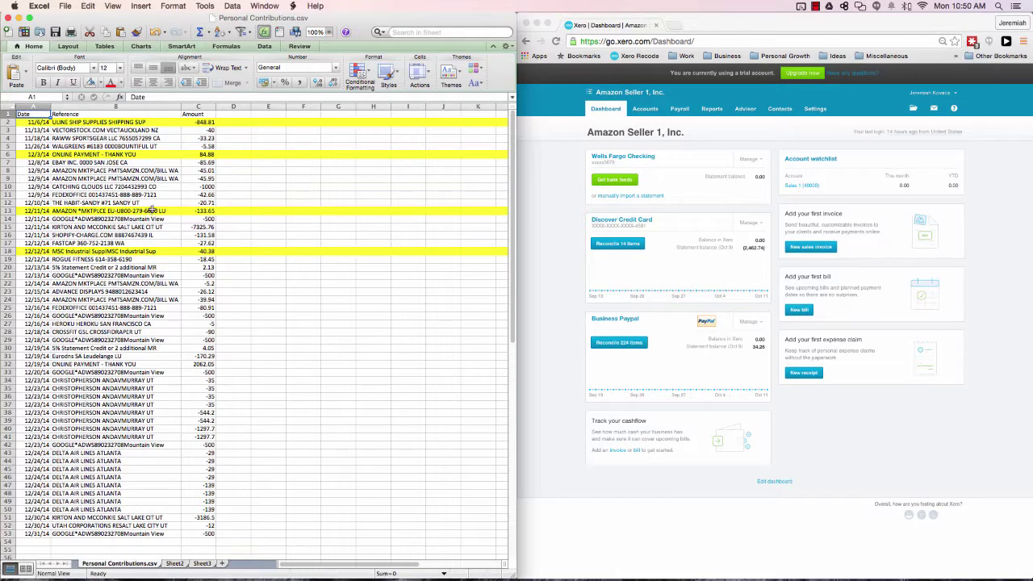
Copy the header row and the four yellow-highlighted transaction rows (2, 6, 13 and 18) into Sheet2.
{"action": "left_click", "coordinate": [5, 113]}
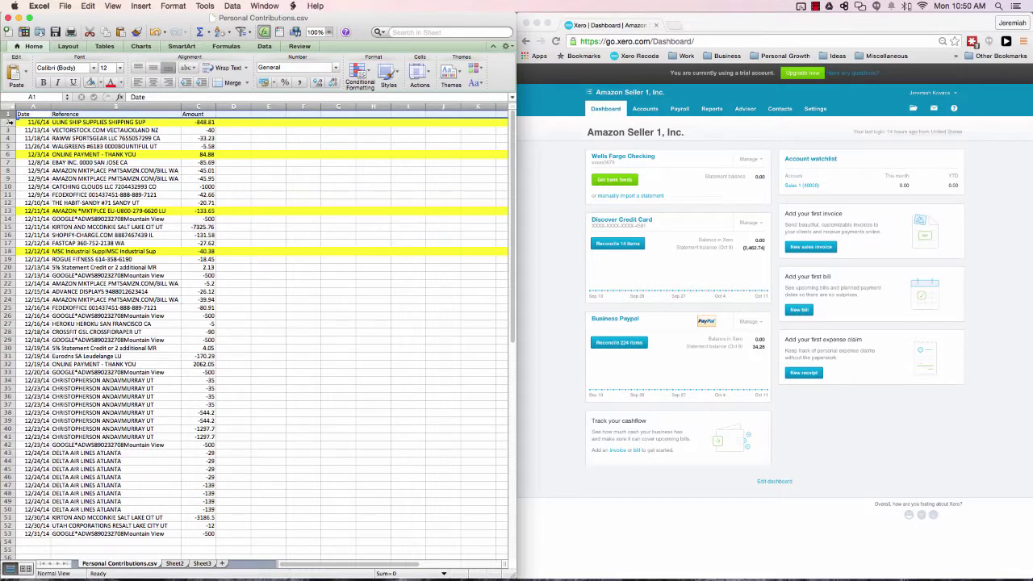
{"action": "left_click", "coordinate": [9, 121]}
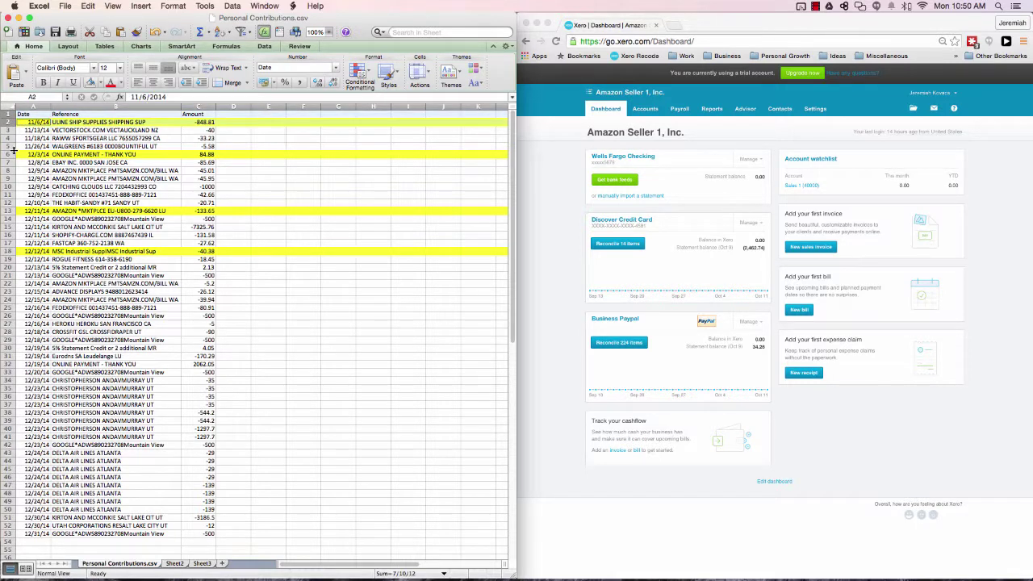
{"action": "left_click", "coordinate": [9, 155]}
{"action": "left_click", "coordinate": [9, 211]}
{"action": "left_click", "coordinate": [7, 251]}
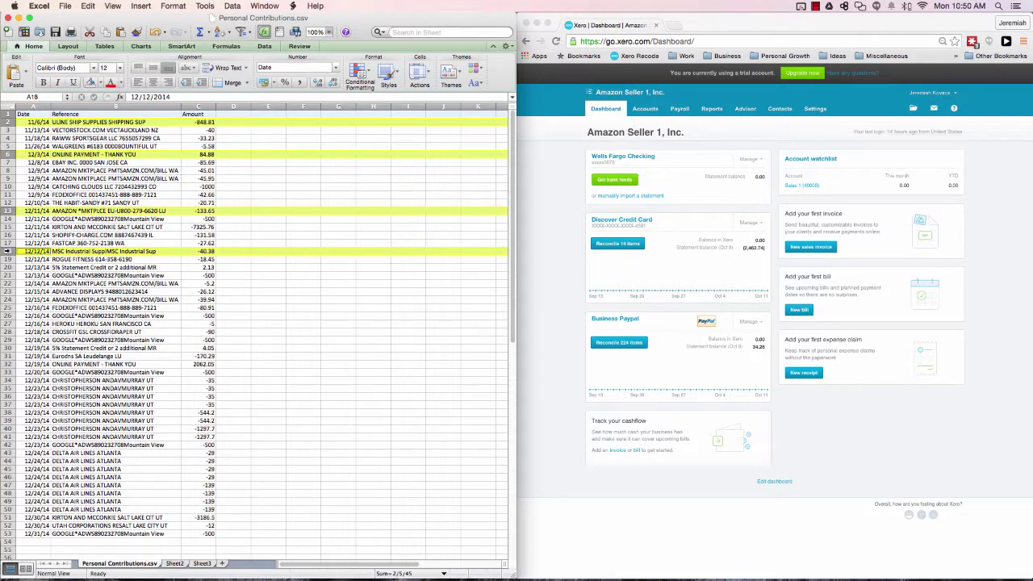
{"action": "key", "text": "super+c"}
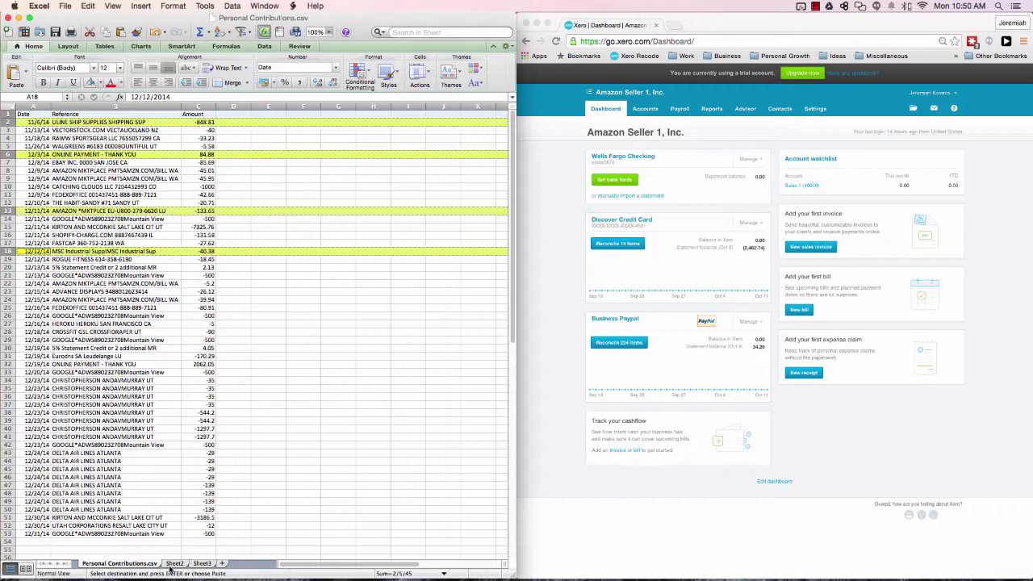
{"action": "left_click", "coordinate": [174, 563]}
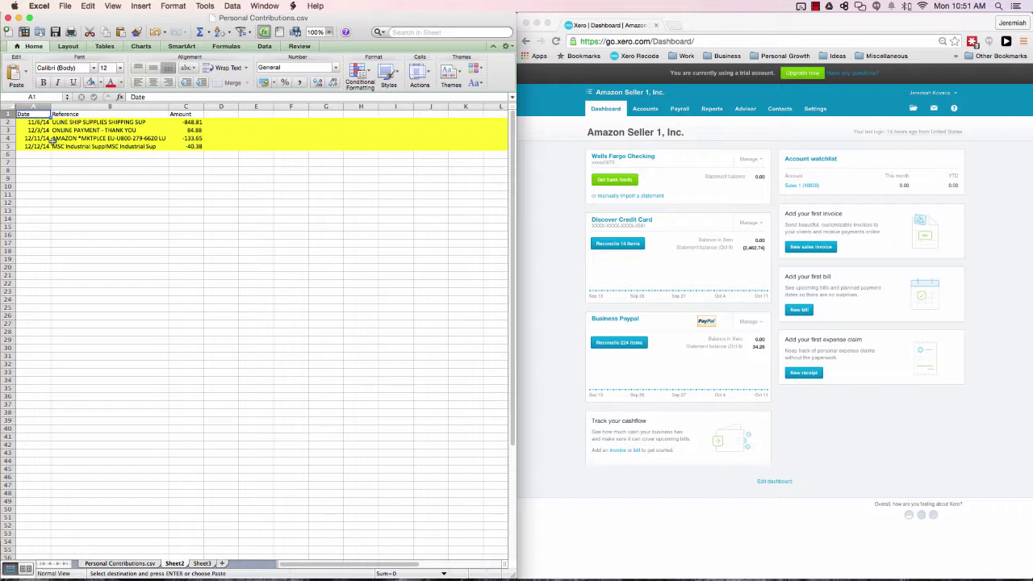
{"action": "left_click", "coordinate": [61, 122]}
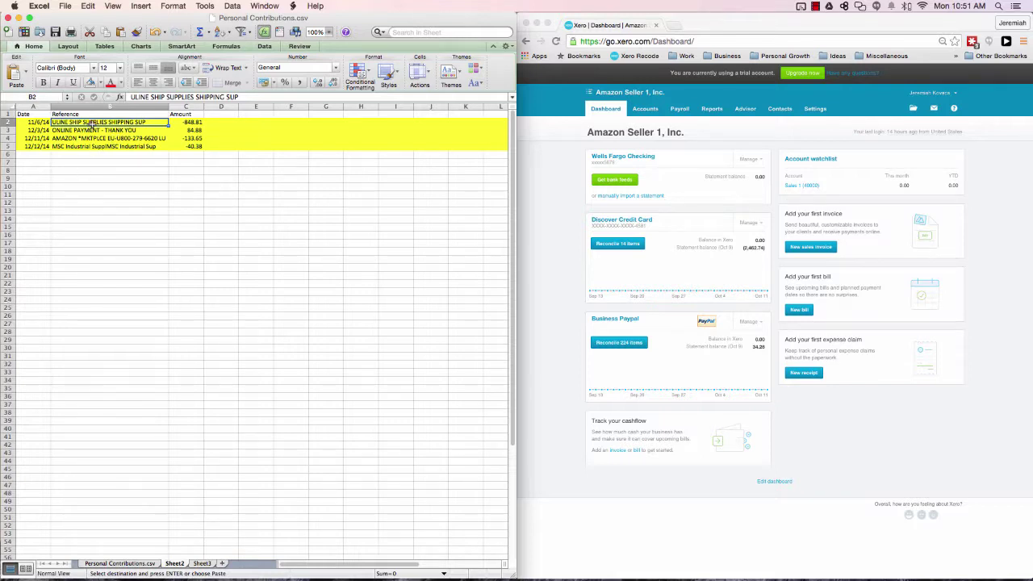
{"action": "left_click", "coordinate": [198, 123]}
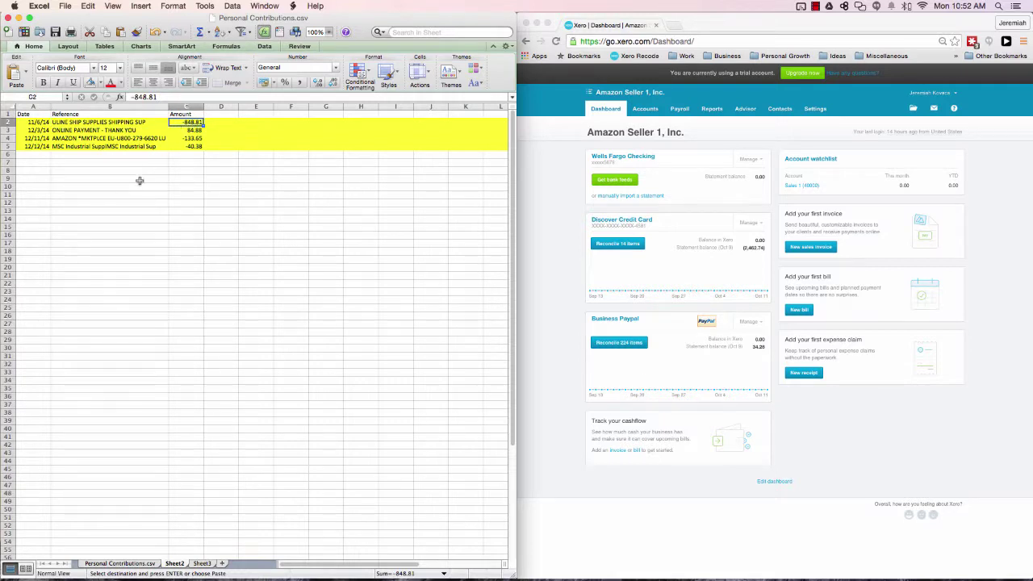
{"action": "left_click", "coordinate": [127, 124]}
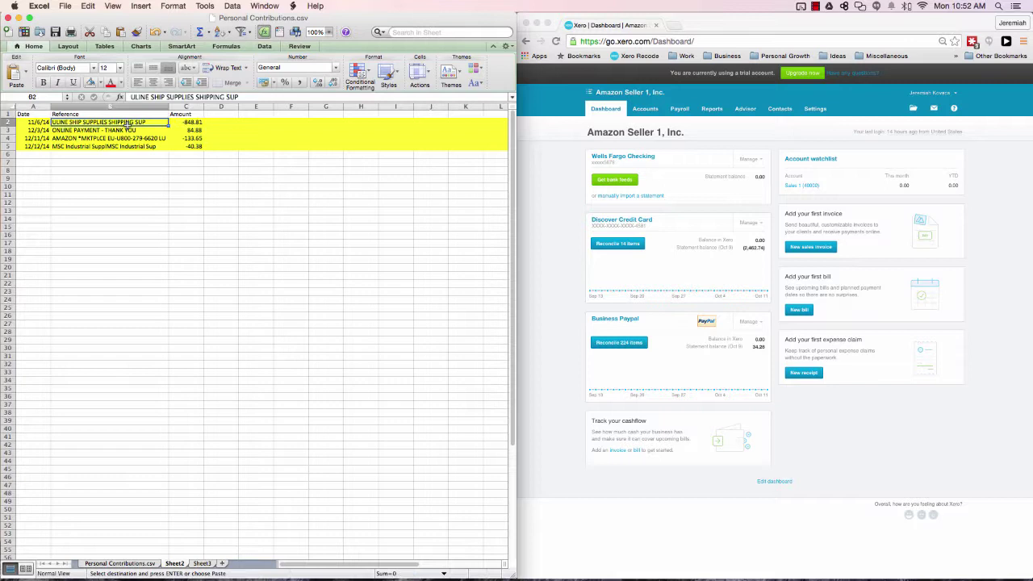
On Sheet3, duplicate the four transaction dates from A2:A5 into A6:A9.
{"action": "left_click", "coordinate": [201, 564]}
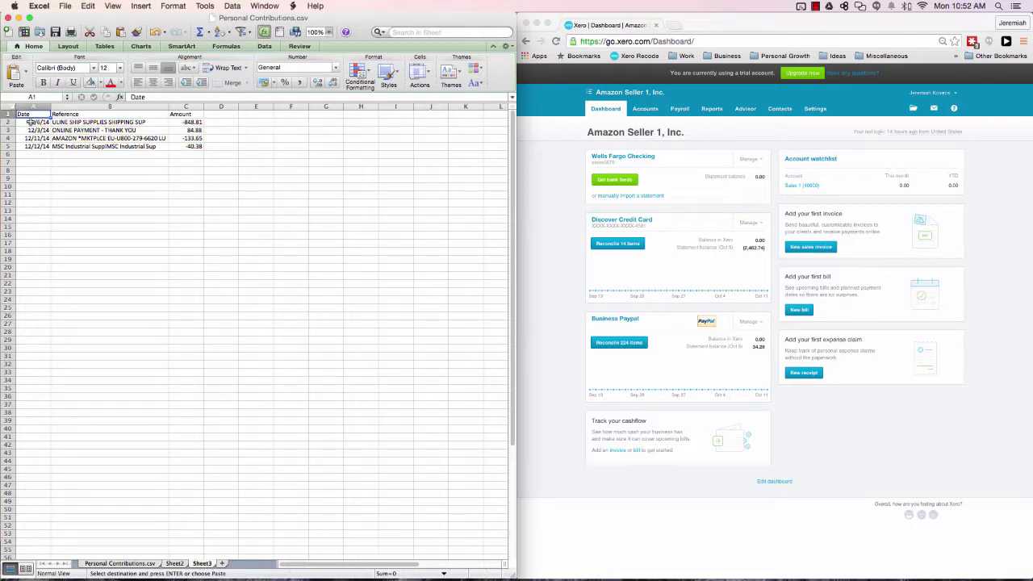
{"action": "left_click_drag", "start_coordinate": [30, 123], "coordinate": [26, 146]}
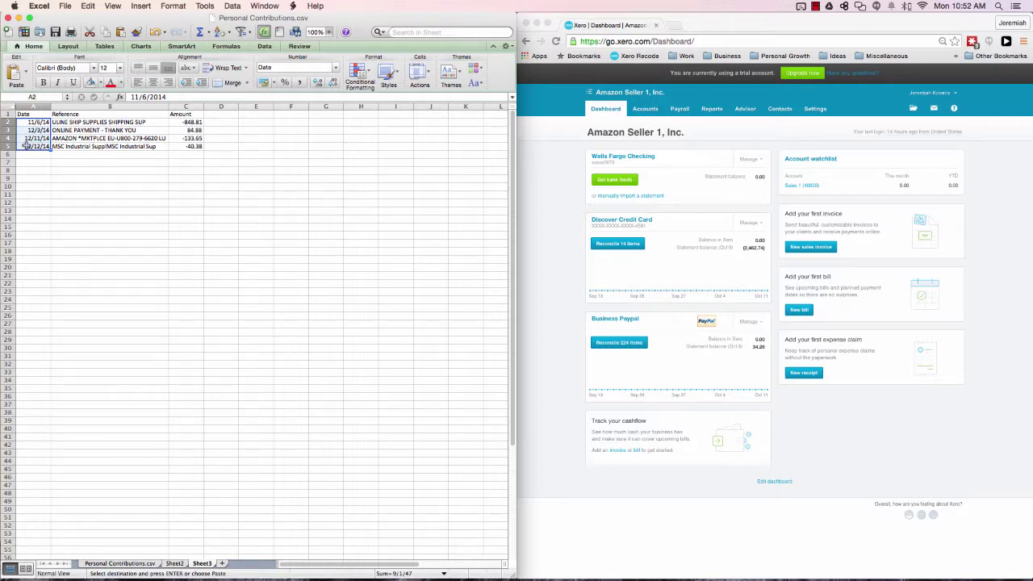
{"action": "left_click", "coordinate": [44, 155]}
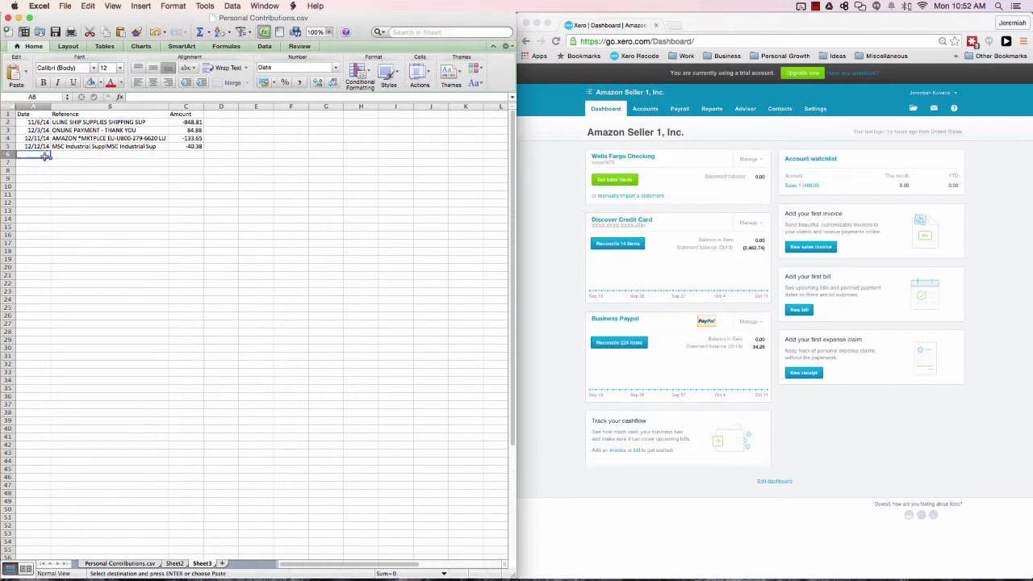
{"action": "key", "text": "super+v"}
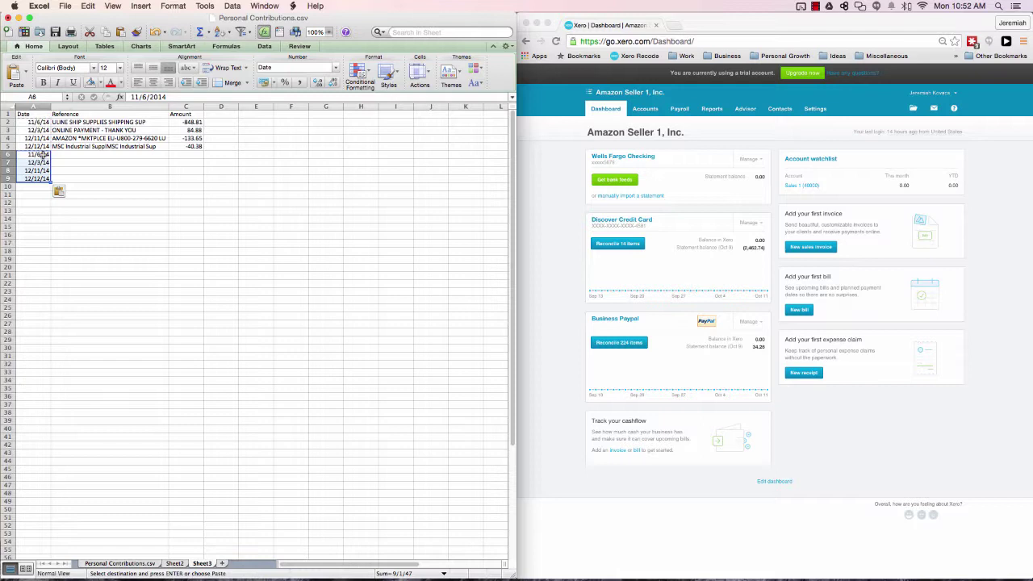
Enter the owner's name as the reference in B6 and fill it down to B9.
{"action": "left_click", "coordinate": [179, 155]}
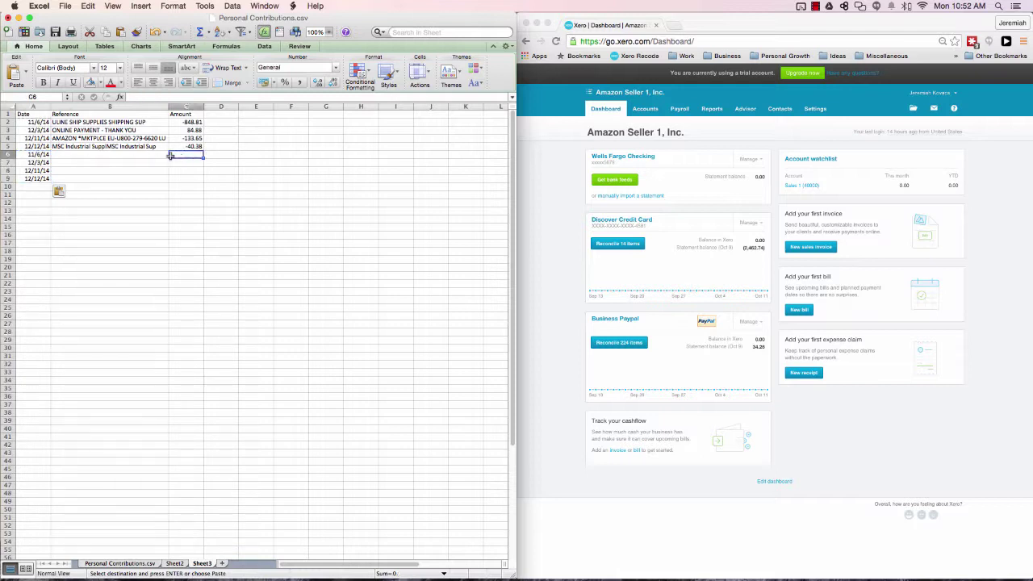
{"action": "left_click", "coordinate": [138, 157]}
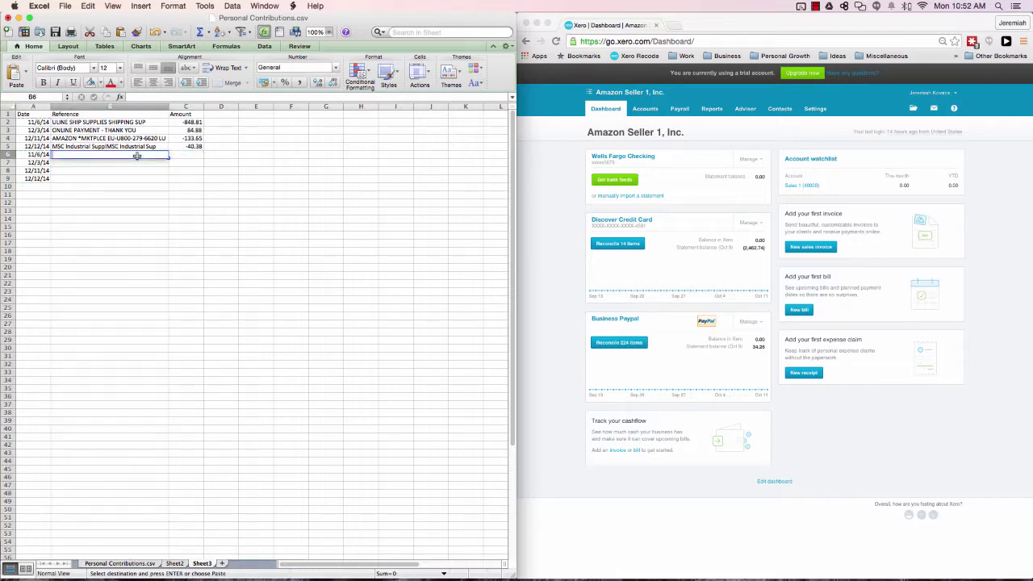
{"action": "type", "text": "Owner Smith"}
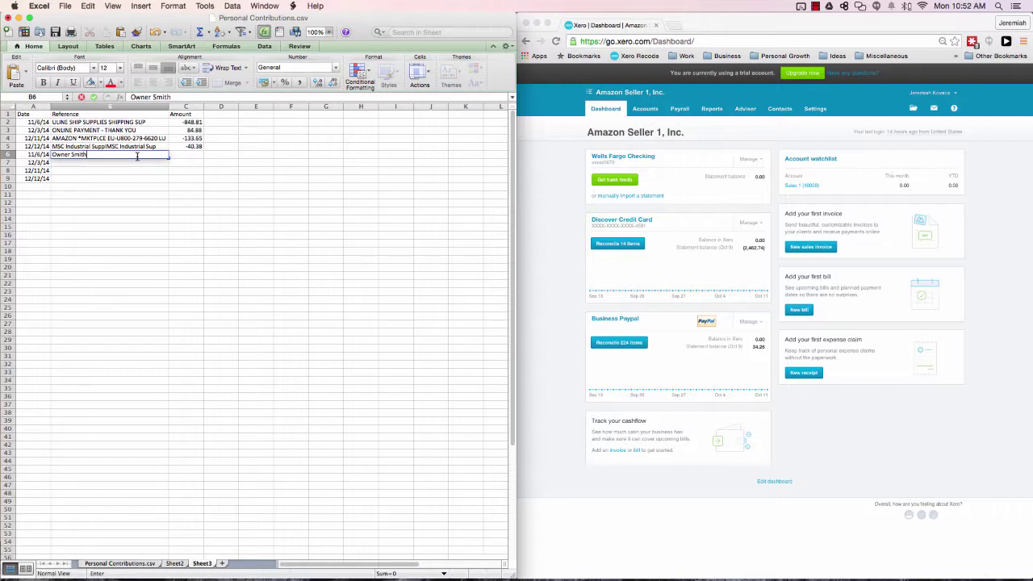
{"action": "key", "text": "Return"}
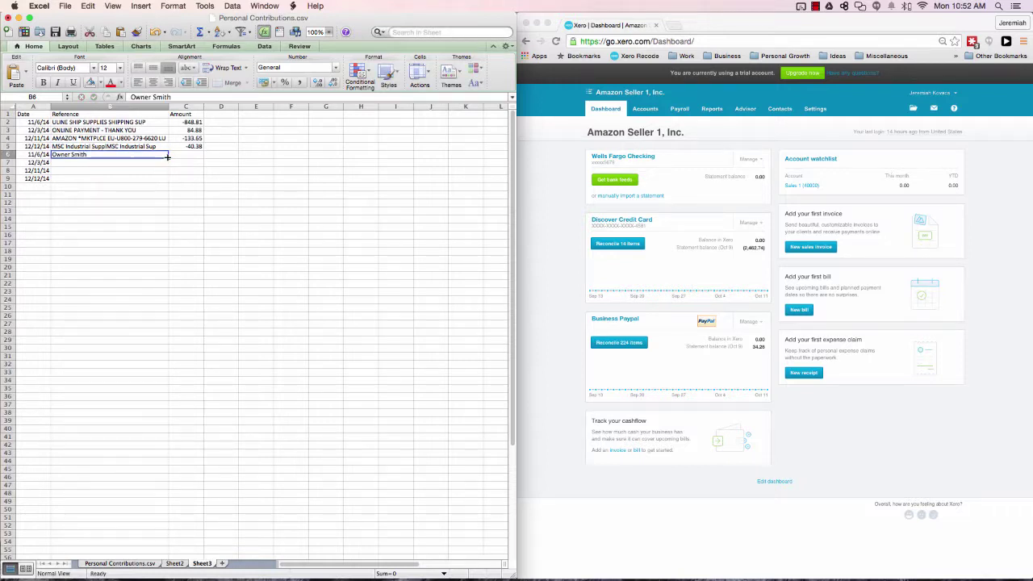
{"action": "left_click_drag", "start_coordinate": [167, 157], "coordinate": [158, 184]}
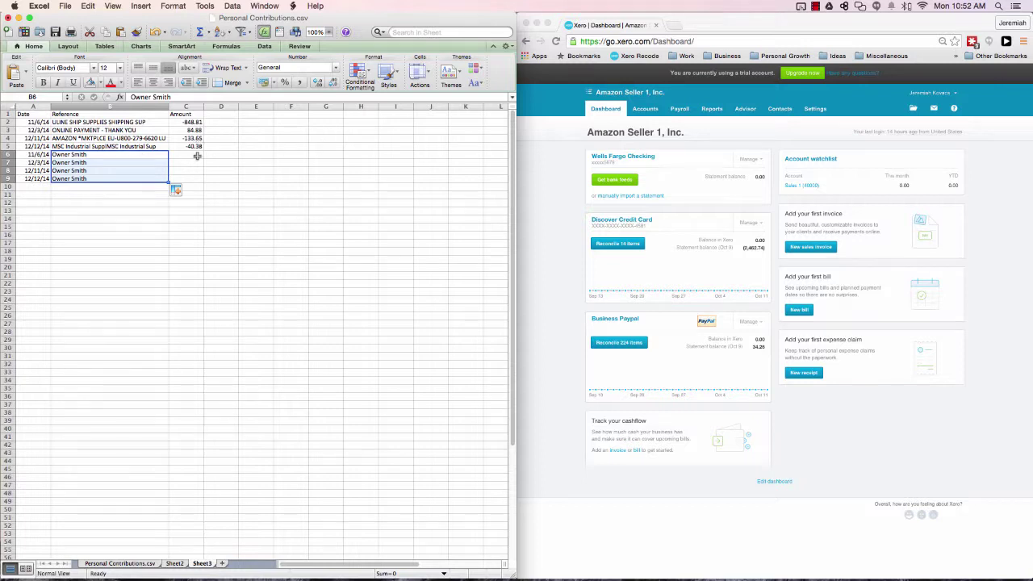
Enter -1 as the amount in C6 and fill it down to C9.
{"action": "left_click", "coordinate": [194, 155]}
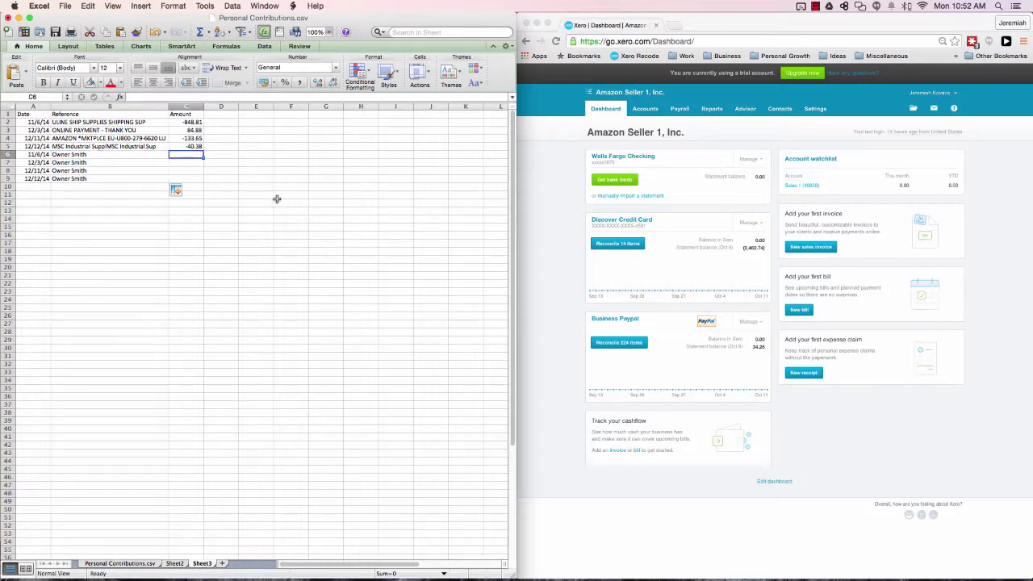
{"action": "type", "text": "-1"}
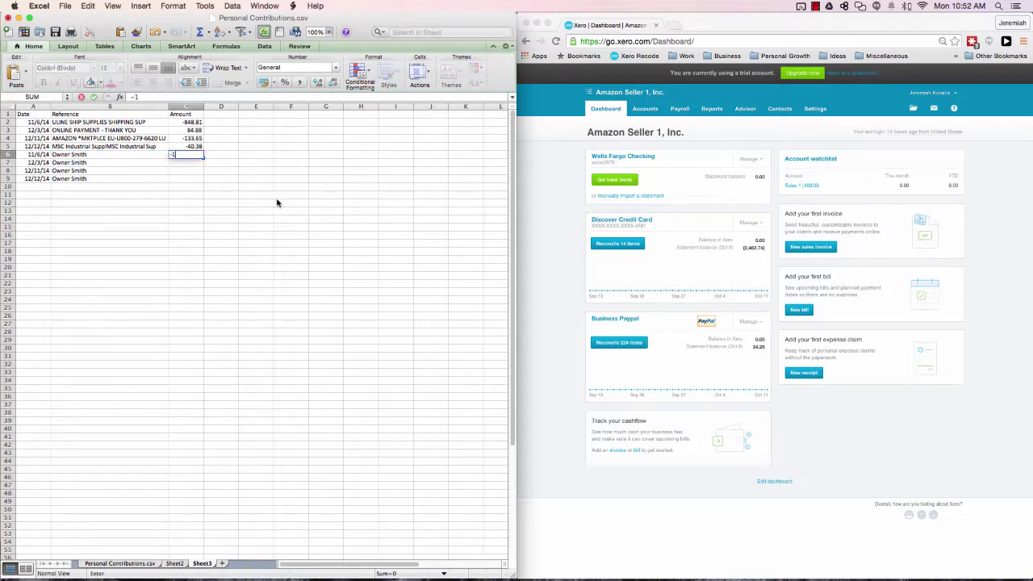
{"action": "left_click", "coordinate": [202, 156]}
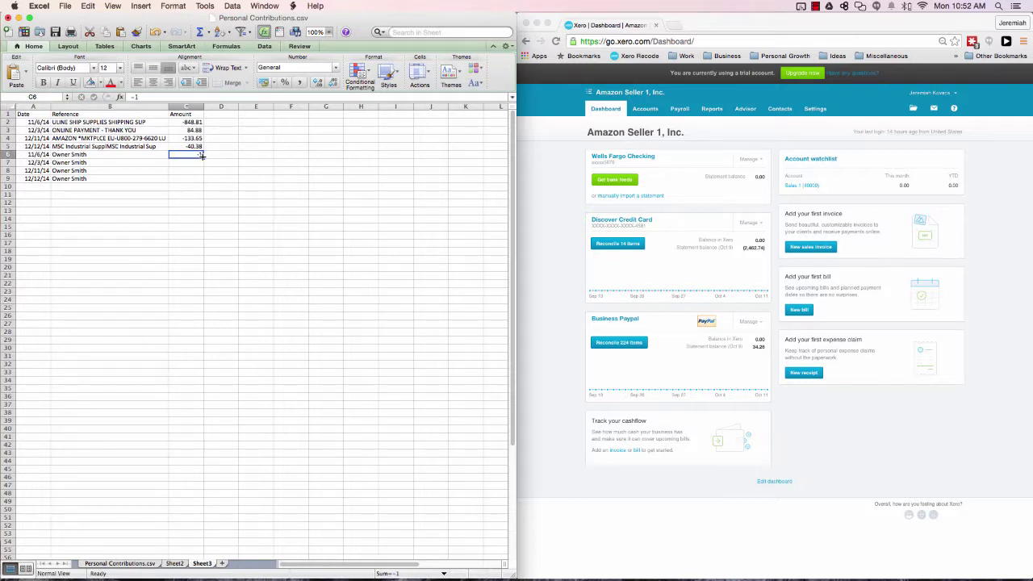
{"action": "left_click_drag", "start_coordinate": [202, 156], "coordinate": [202, 181]}
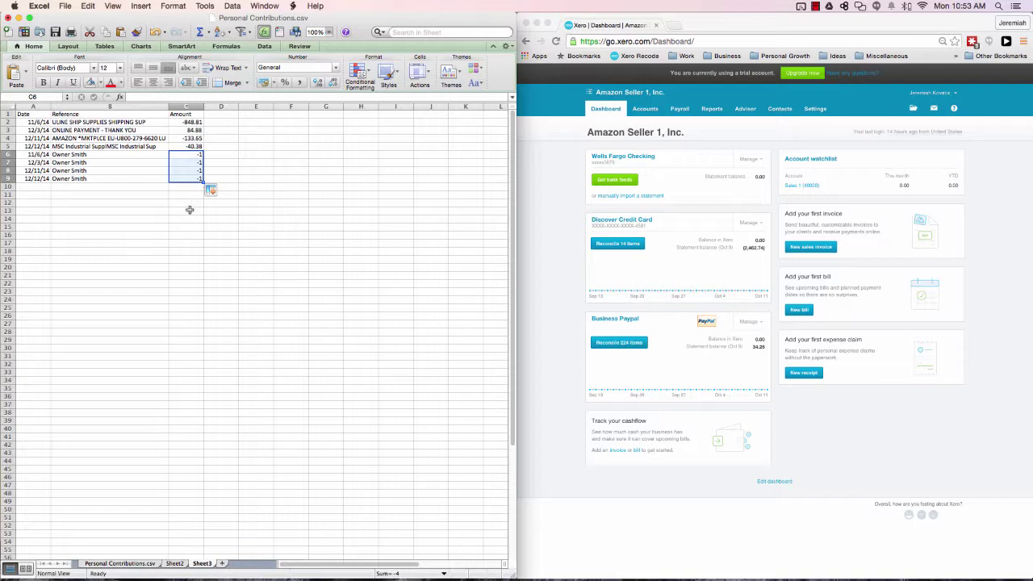
{"action": "left_click", "coordinate": [190, 210]}
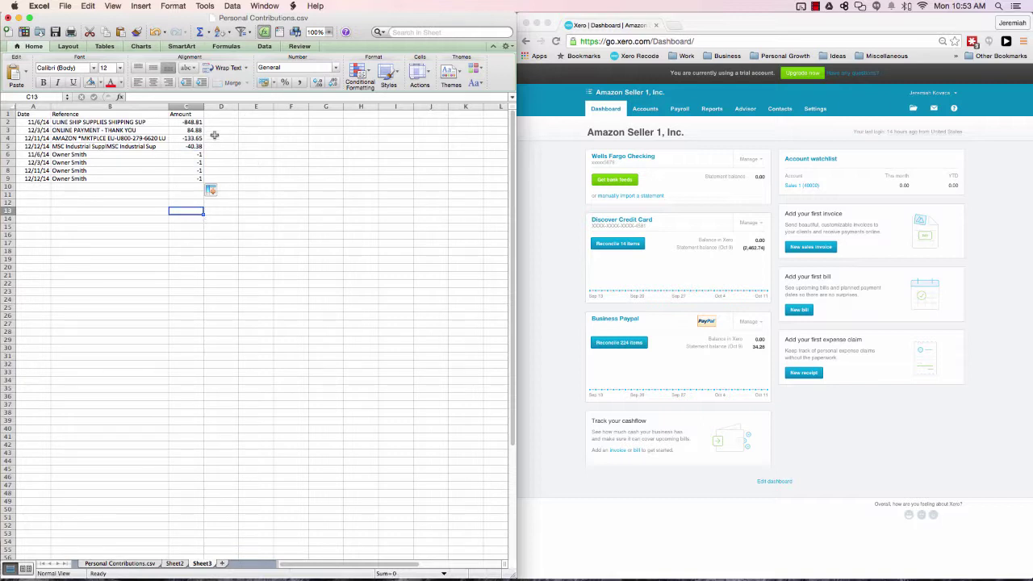
Copy the amounts in C2:C5 and paste them onto C6:C9 using Paste Special with the Multiply operation.
{"action": "left_click_drag", "start_coordinate": [197, 122], "coordinate": [194, 146]}
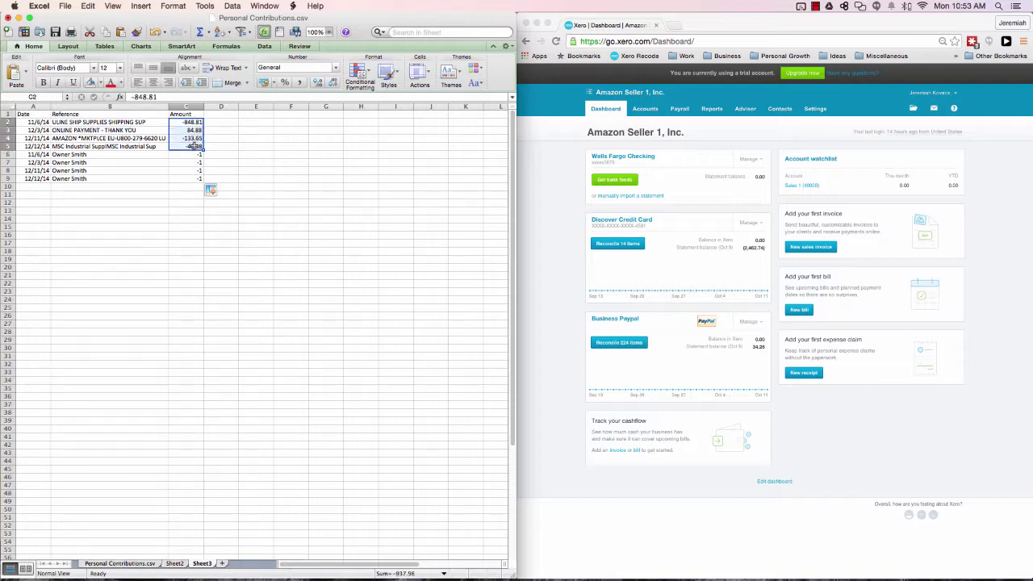
{"action": "key", "text": "super+c"}
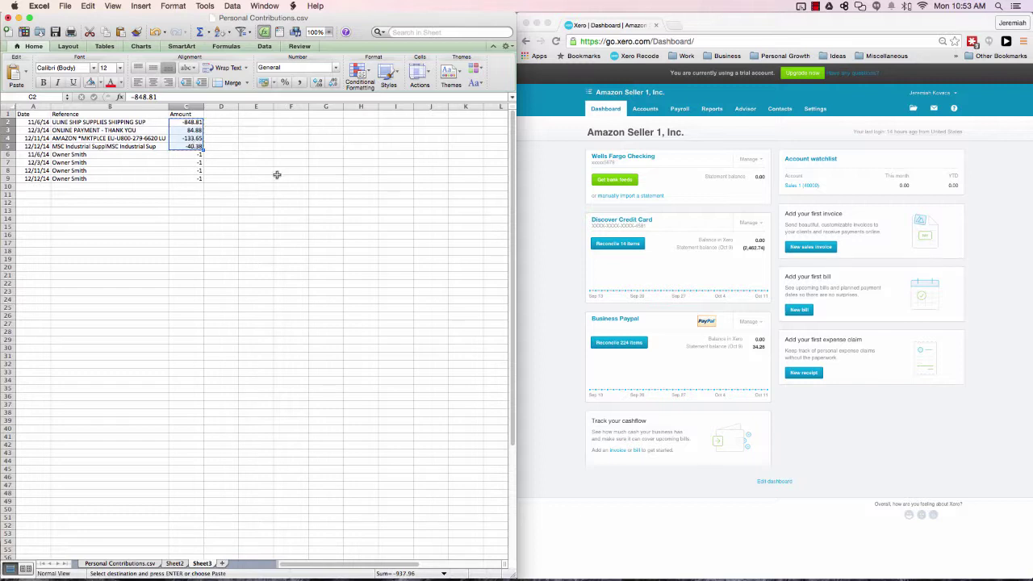
{"action": "left_click", "coordinate": [187, 155]}
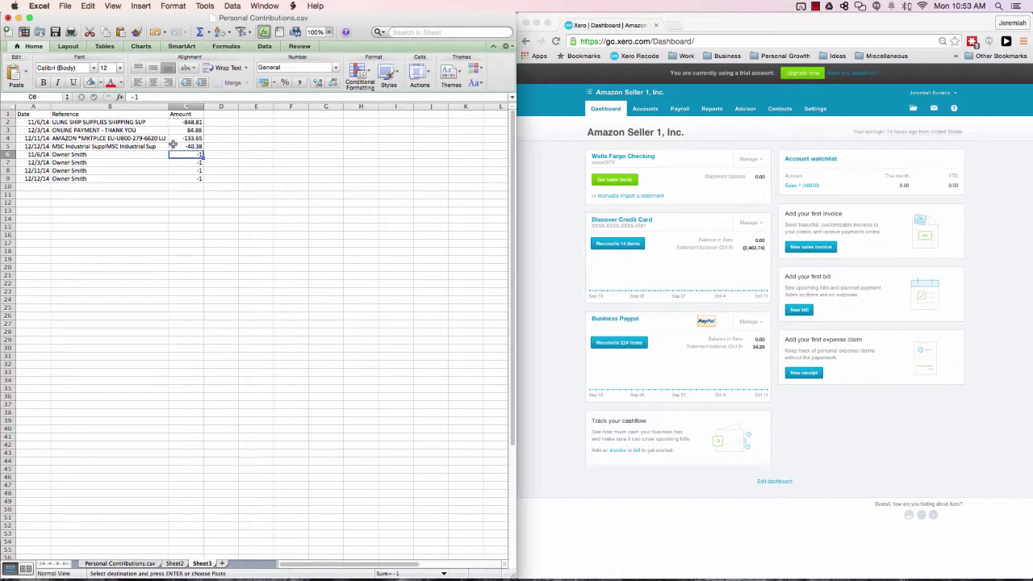
{"action": "right_click", "coordinate": [184, 155]}
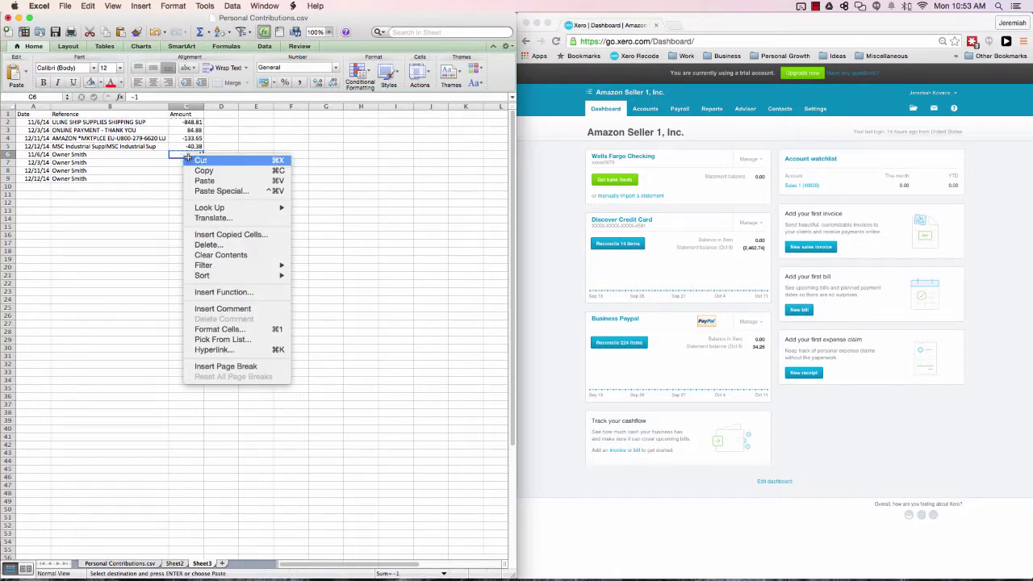
{"action": "left_click", "coordinate": [227, 192]}
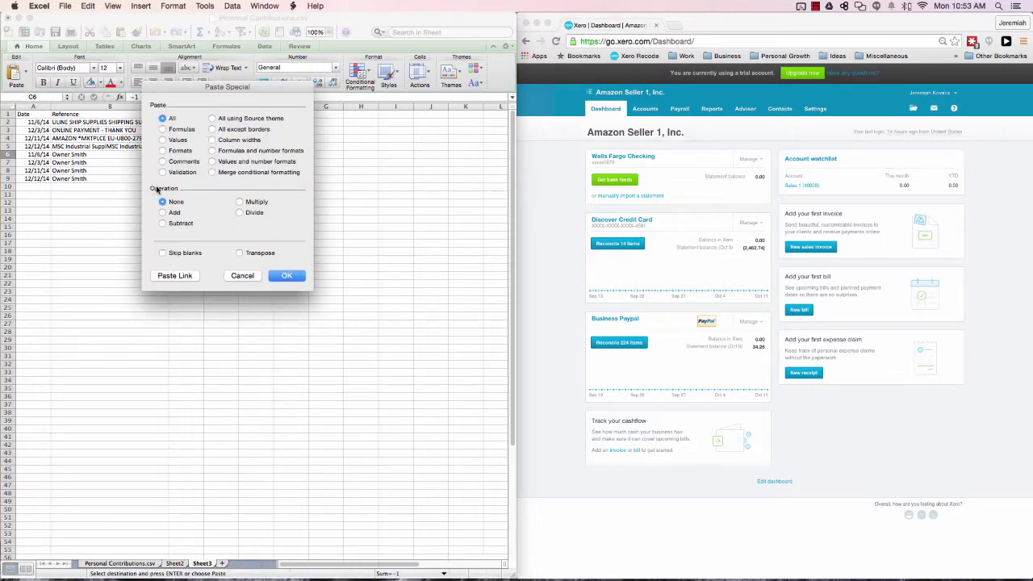
{"action": "left_click", "coordinate": [239, 203]}
{"action": "left_click", "coordinate": [287, 276]}
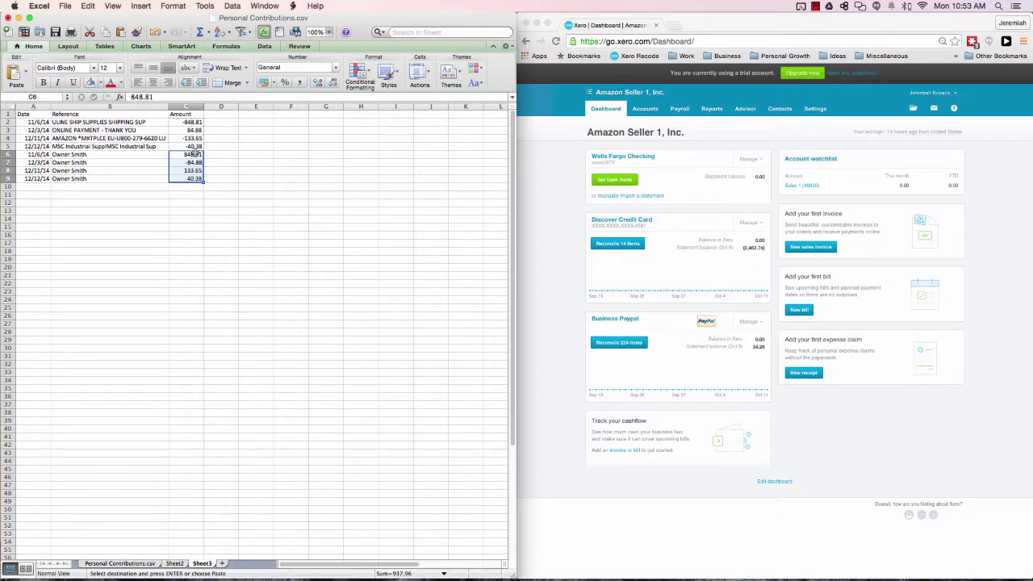
{"action": "left_click", "coordinate": [218, 170]}
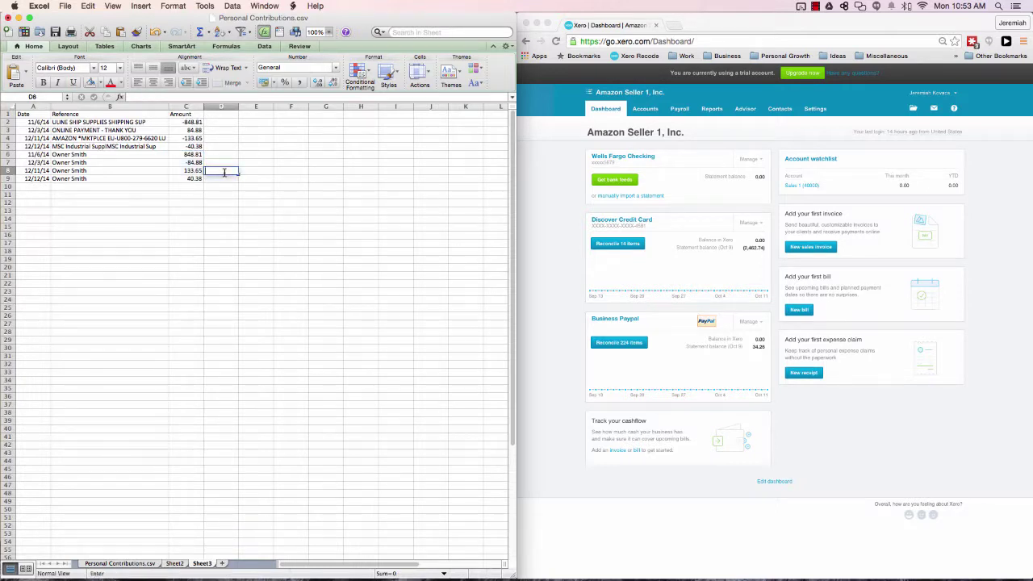
{"action": "double_click", "coordinate": [207, 158]}
{"action": "key", "text": "Escape"}
{"action": "left_click", "coordinate": [198, 122]}
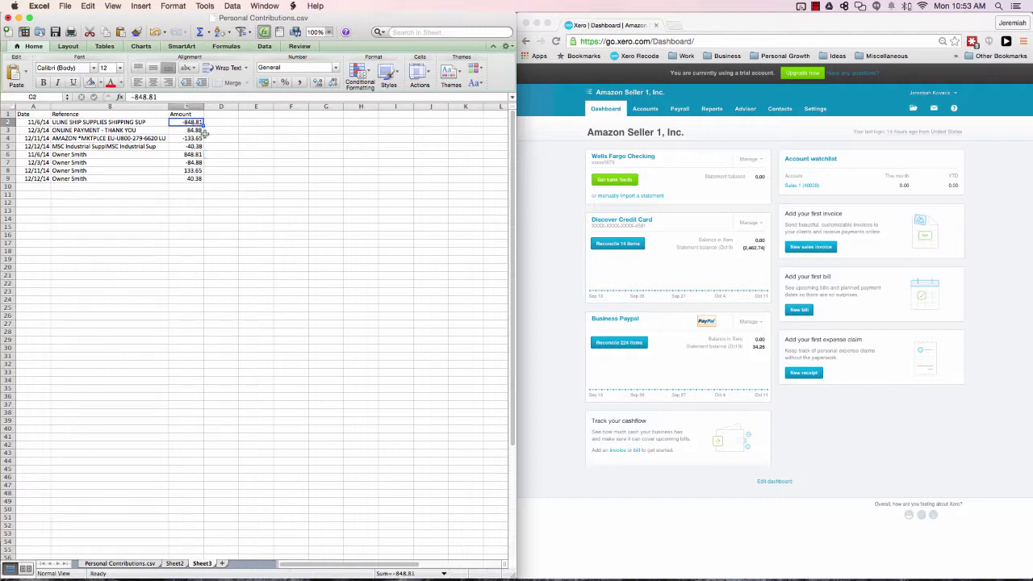
{"action": "left_click", "coordinate": [191, 156]}
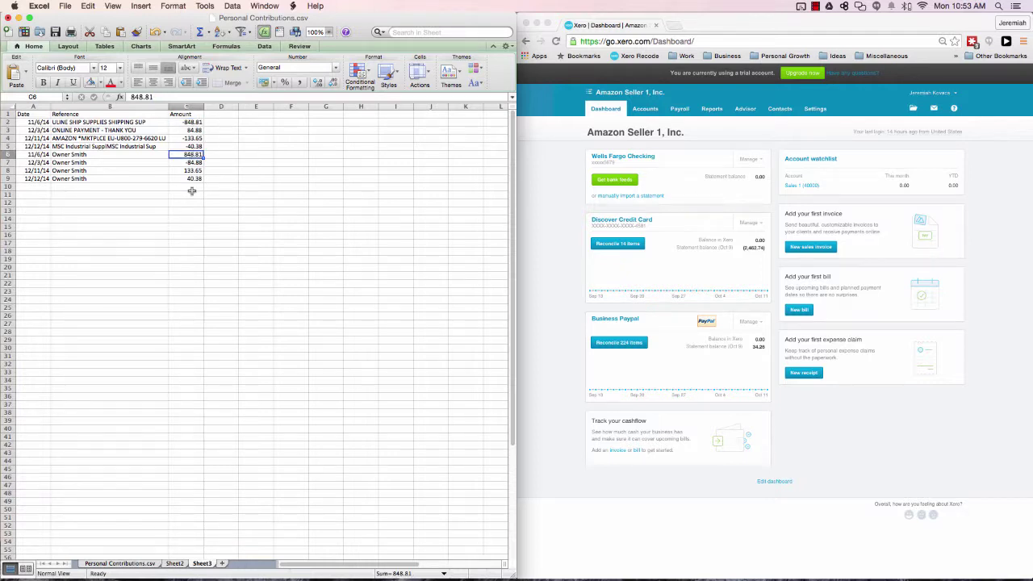
{"action": "left_click", "coordinate": [190, 163]}
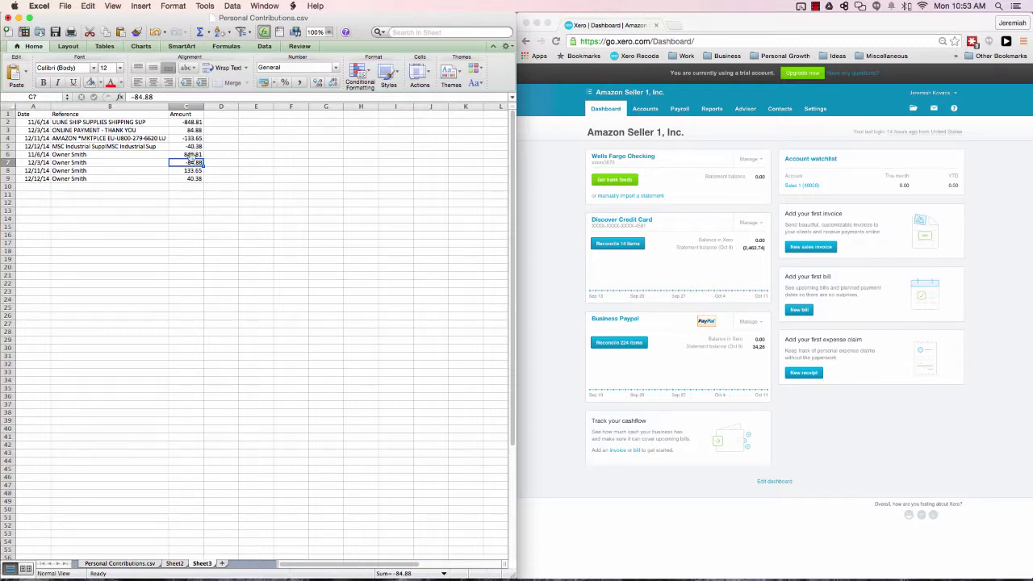
Compare the expense amounts in C2:C5 with the owner's offsetting amounts and references in rows 6 to 9.
{"action": "left_click", "coordinate": [191, 155]}
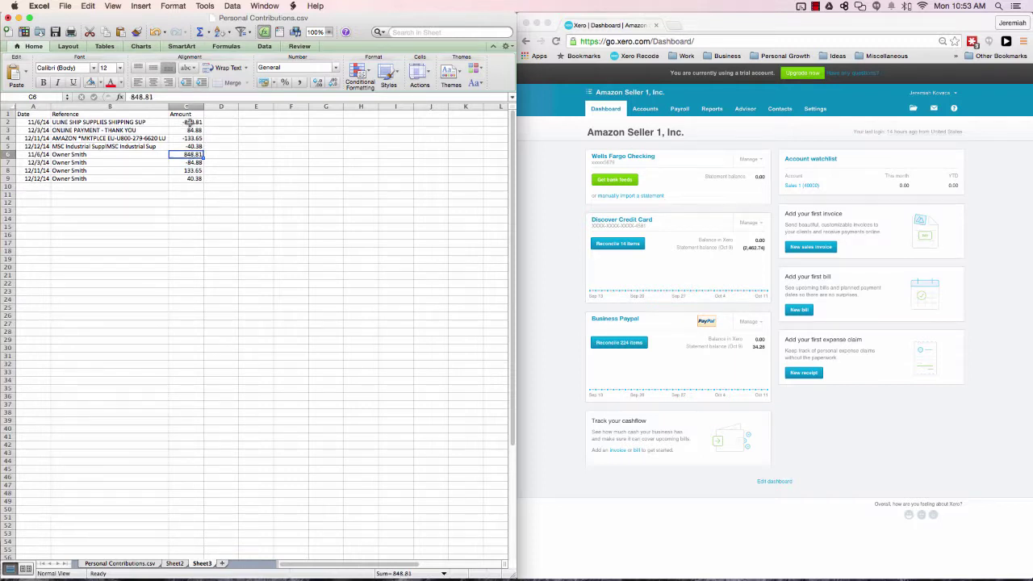
{"action": "left_click", "coordinate": [194, 163]}
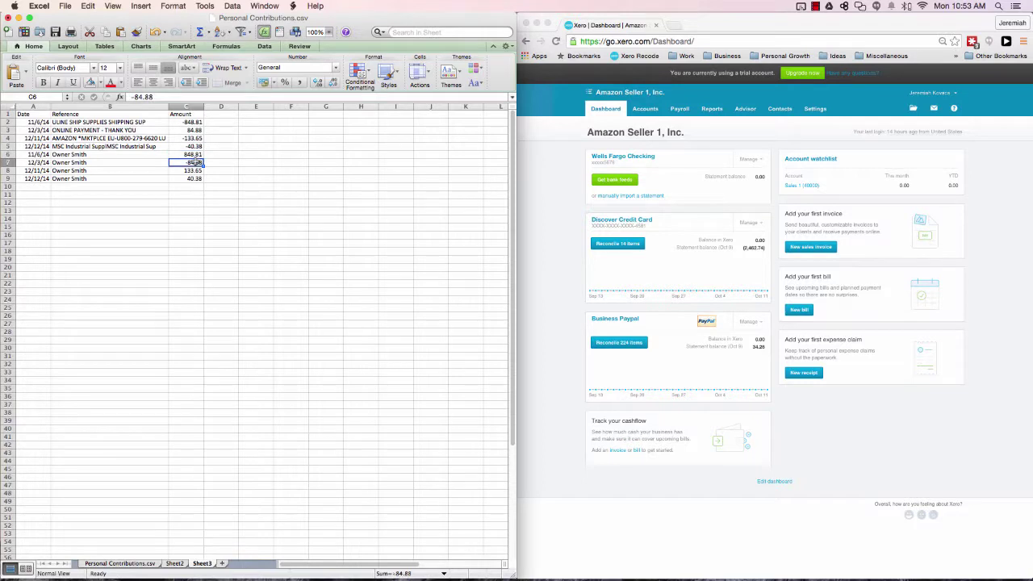
{"action": "left_click", "coordinate": [195, 170]}
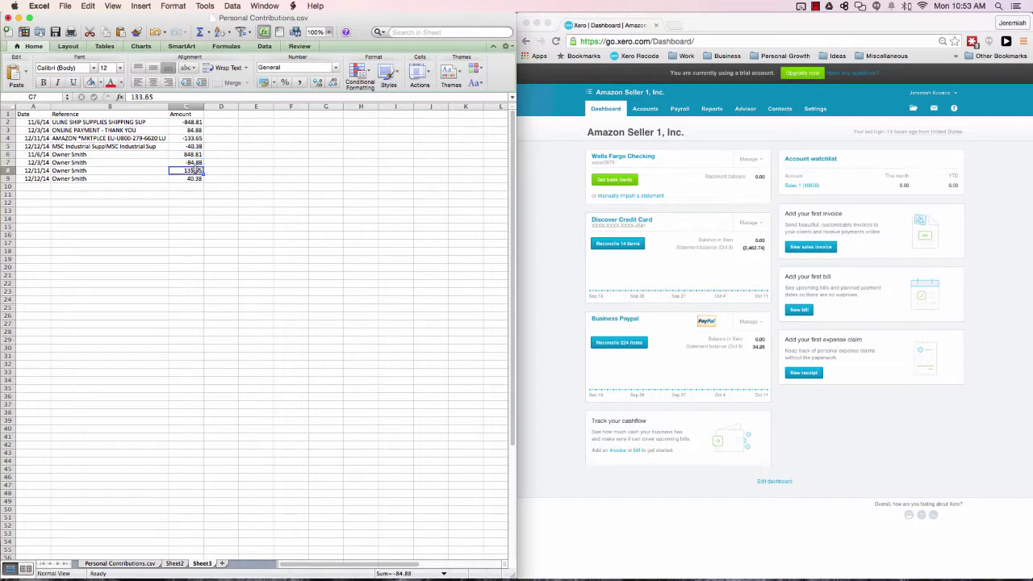
{"action": "left_click", "coordinate": [193, 122]}
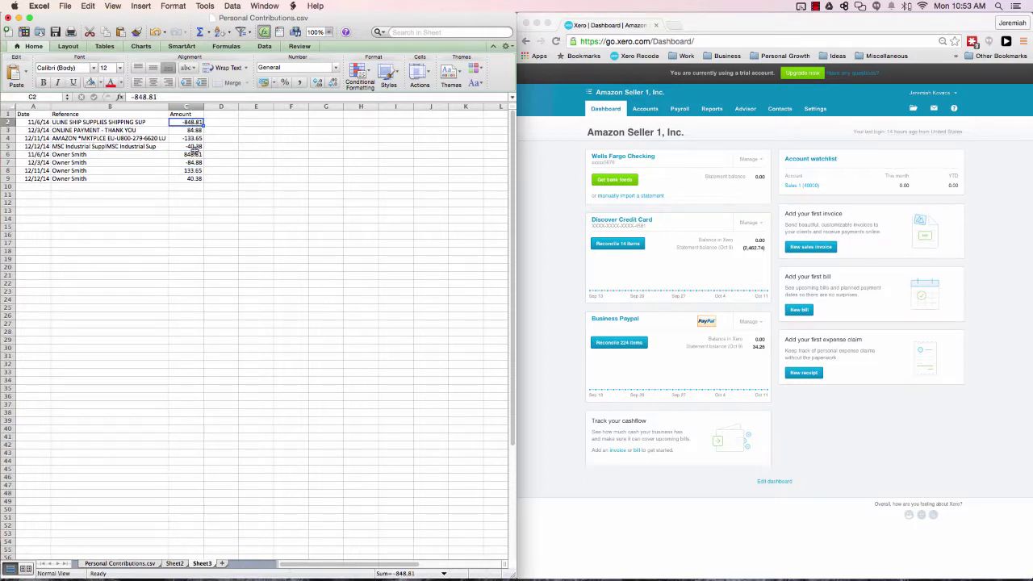
{"action": "left_click", "coordinate": [194, 154]}
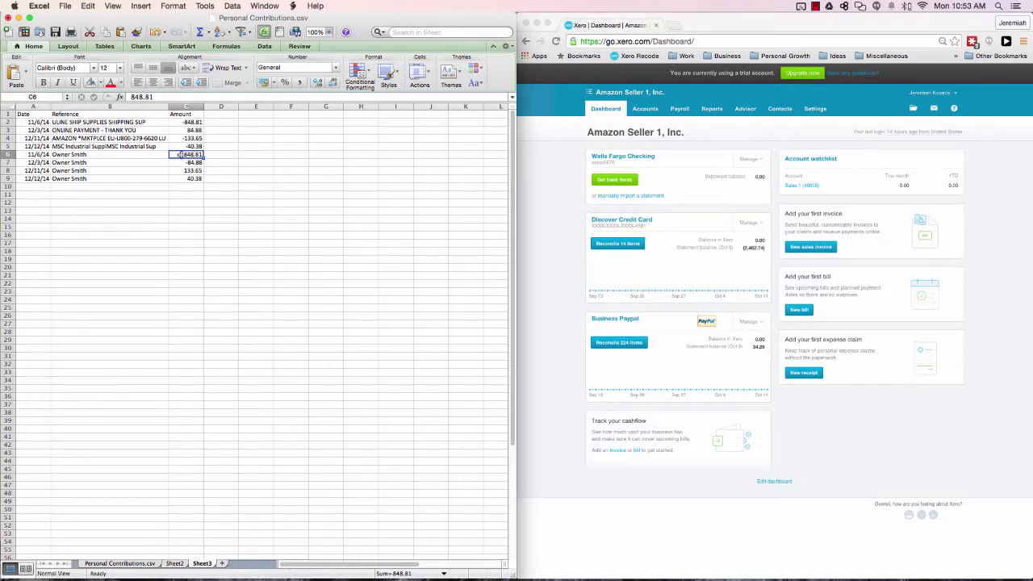
{"action": "left_click", "coordinate": [101, 157]}
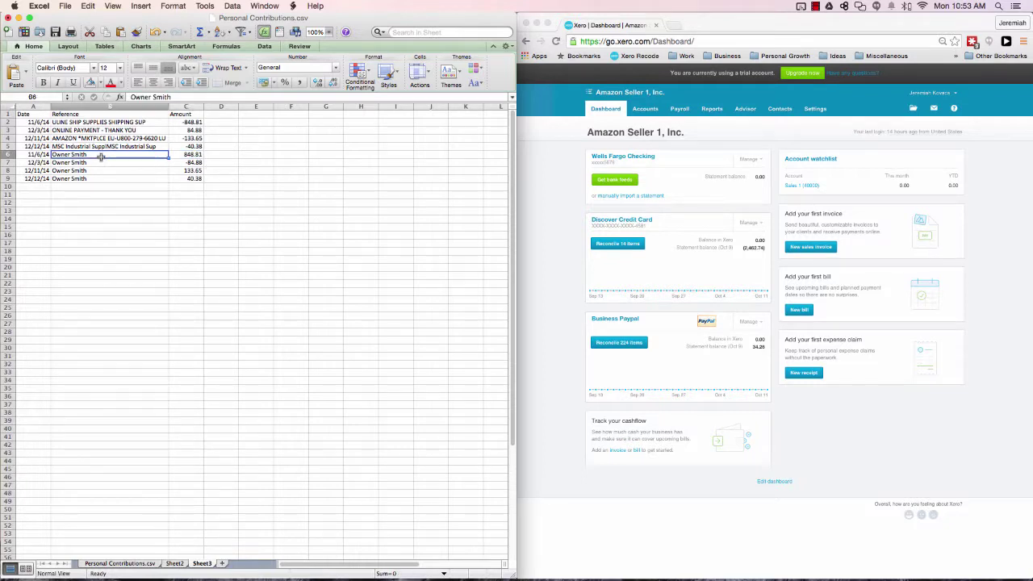
{"action": "left_click", "coordinate": [188, 164]}
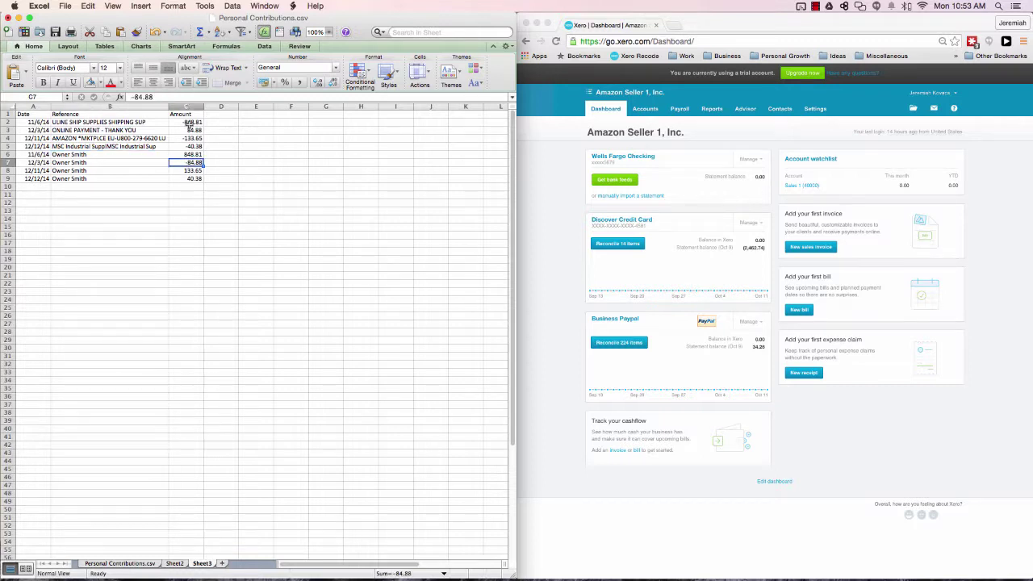
{"action": "left_click", "coordinate": [189, 130]}
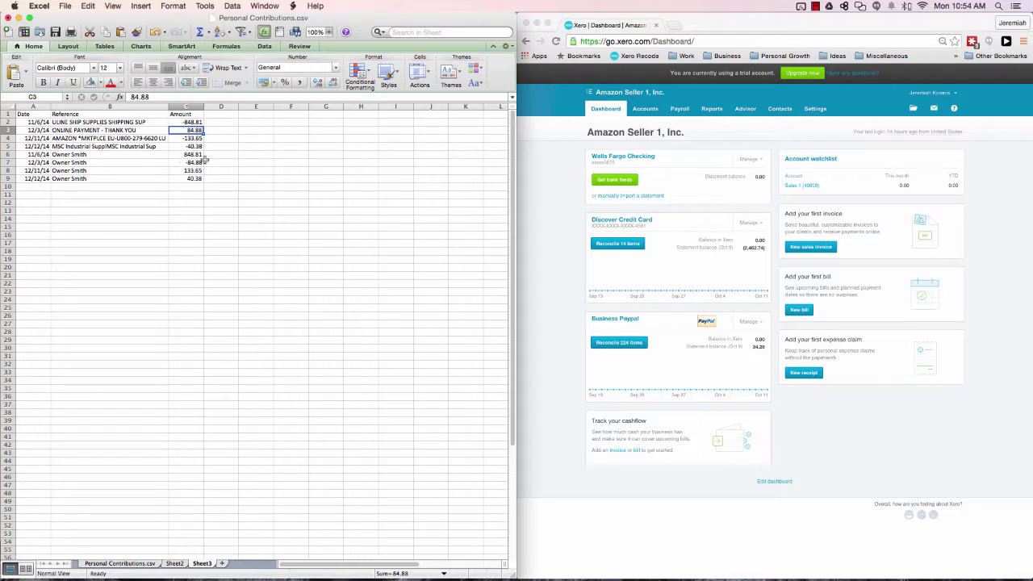
{"action": "left_click", "coordinate": [187, 200]}
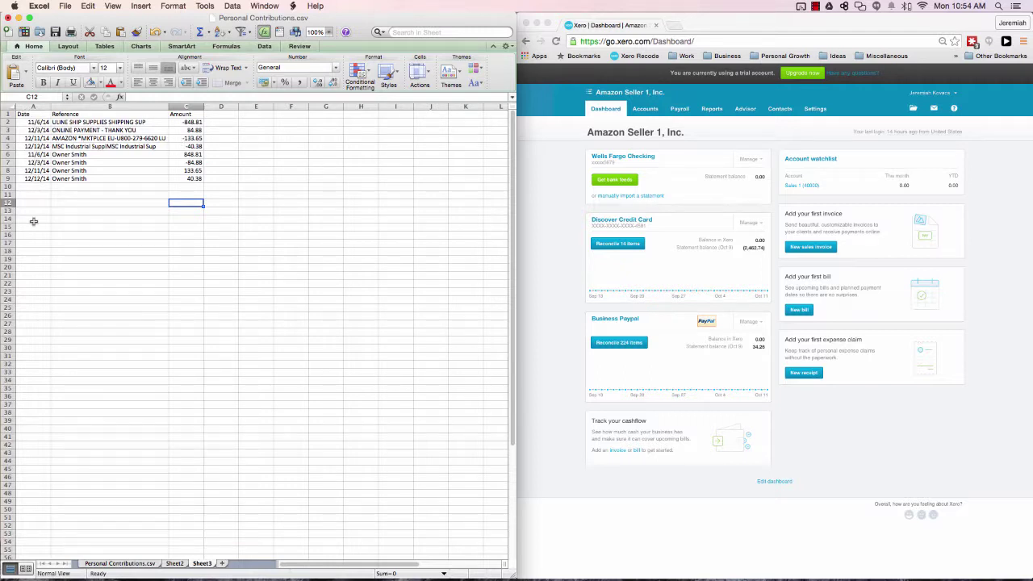
{"action": "left_click", "coordinate": [195, 153]}
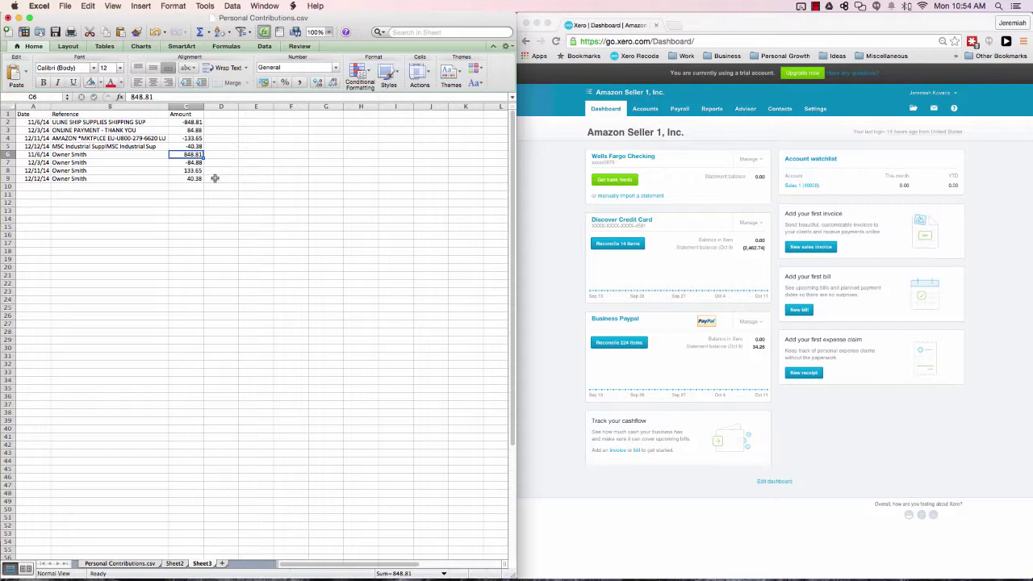
{"action": "left_click", "coordinate": [179, 185]}
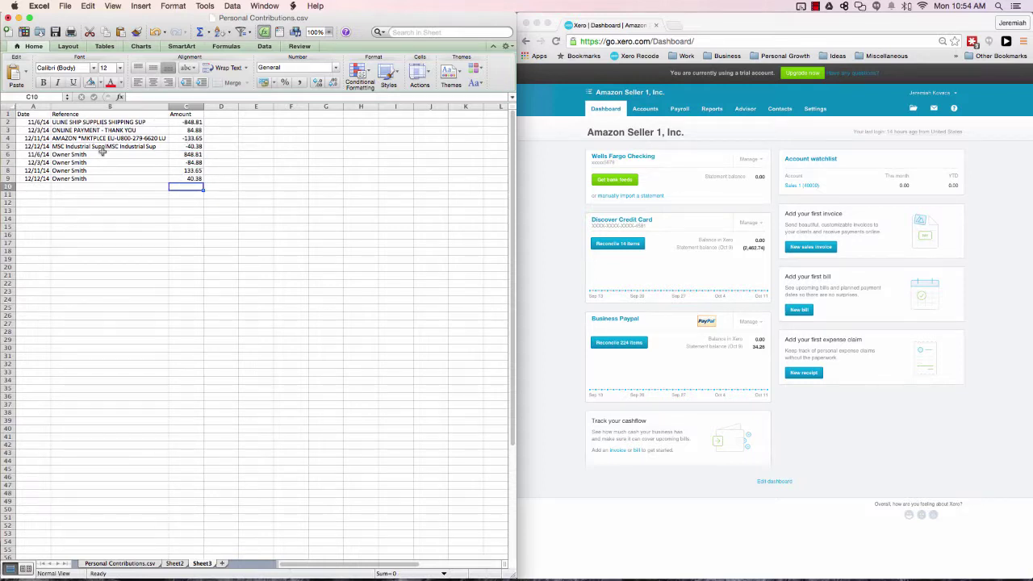
Delete the Personal Contributions.csv and Sheet2 worksheets, keeping only Sheet3 in the workbook.
{"action": "right_click", "coordinate": [116, 568]}
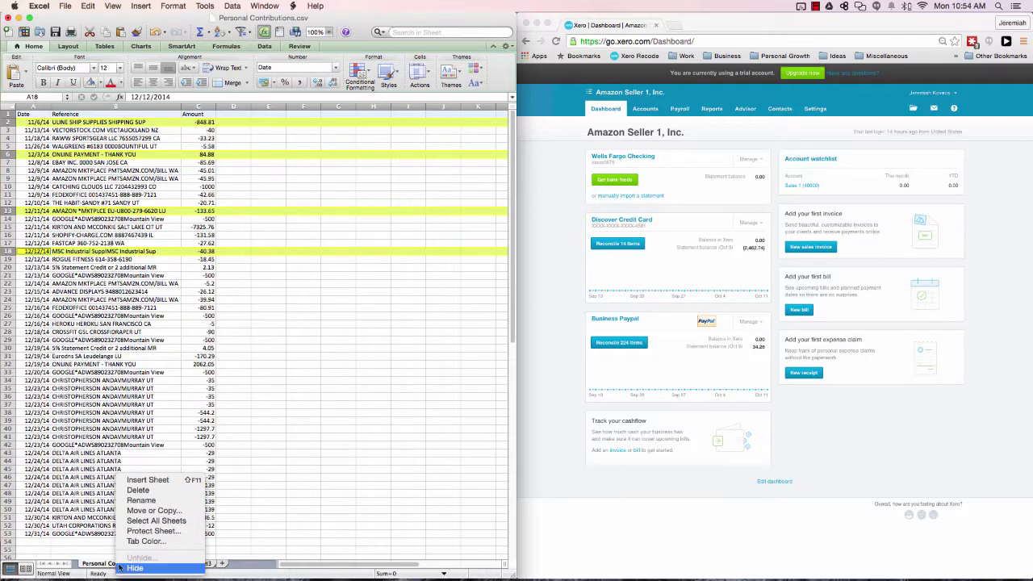
{"action": "left_click", "coordinate": [139, 491]}
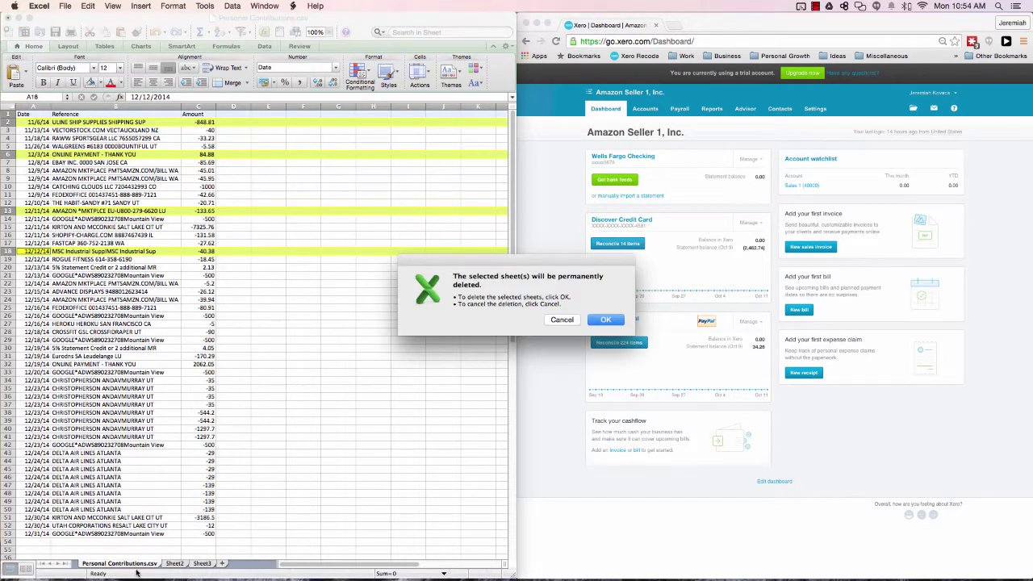
{"action": "left_click", "coordinate": [601, 321]}
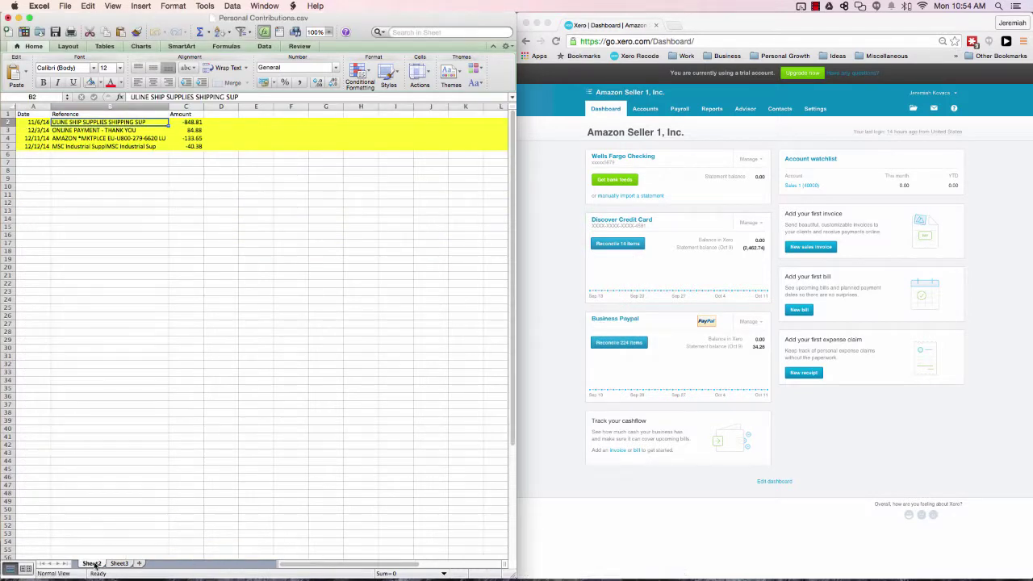
{"action": "right_click", "coordinate": [96, 565]}
{"action": "left_click", "coordinate": [118, 490]}
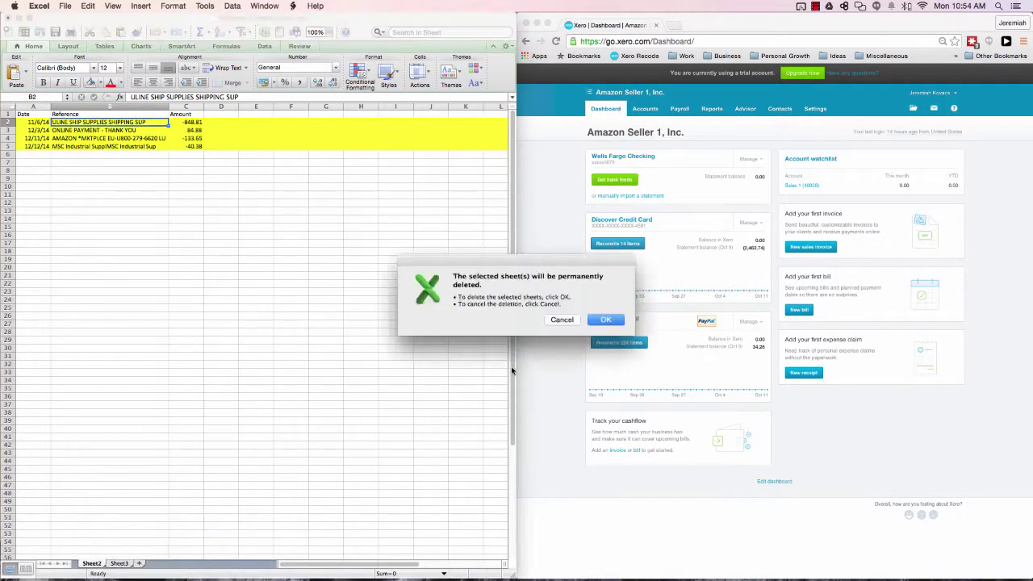
{"action": "left_click", "coordinate": [607, 320]}
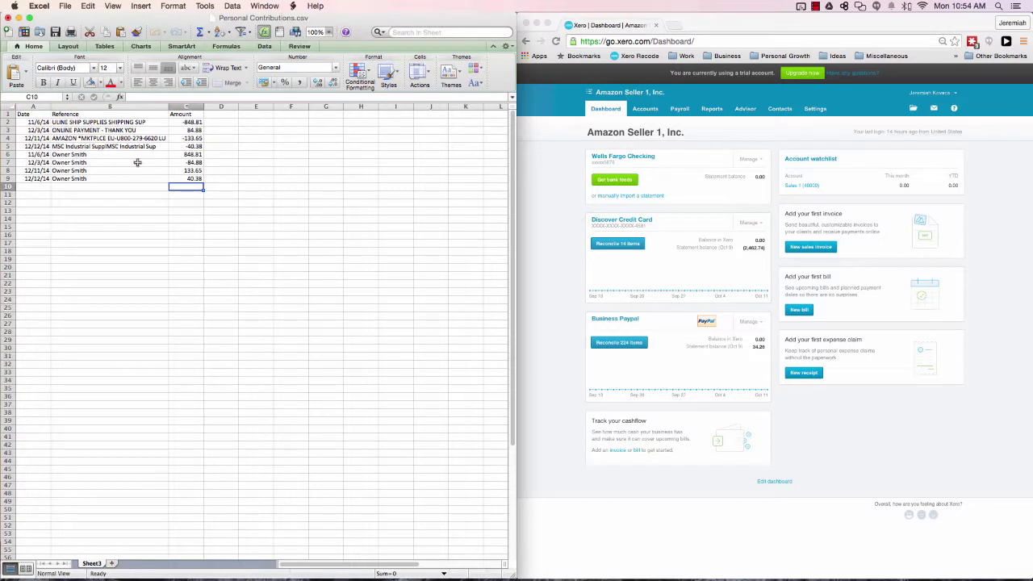
Save the workbook in its existing CSV format, accepting the loss of unsupported features.
{"action": "left_click", "coordinate": [26, 115]}
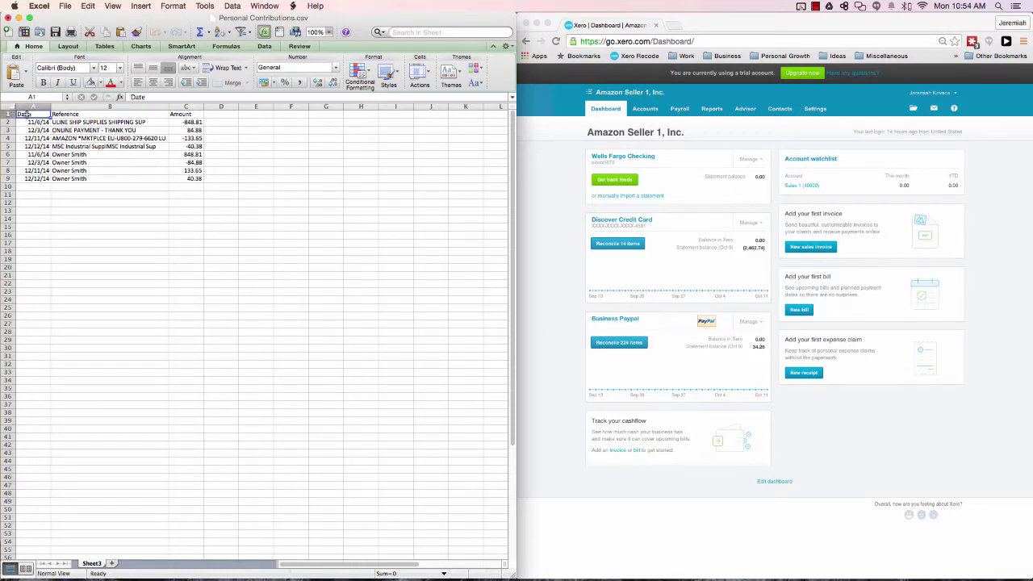
{"action": "key", "text": "super+s"}
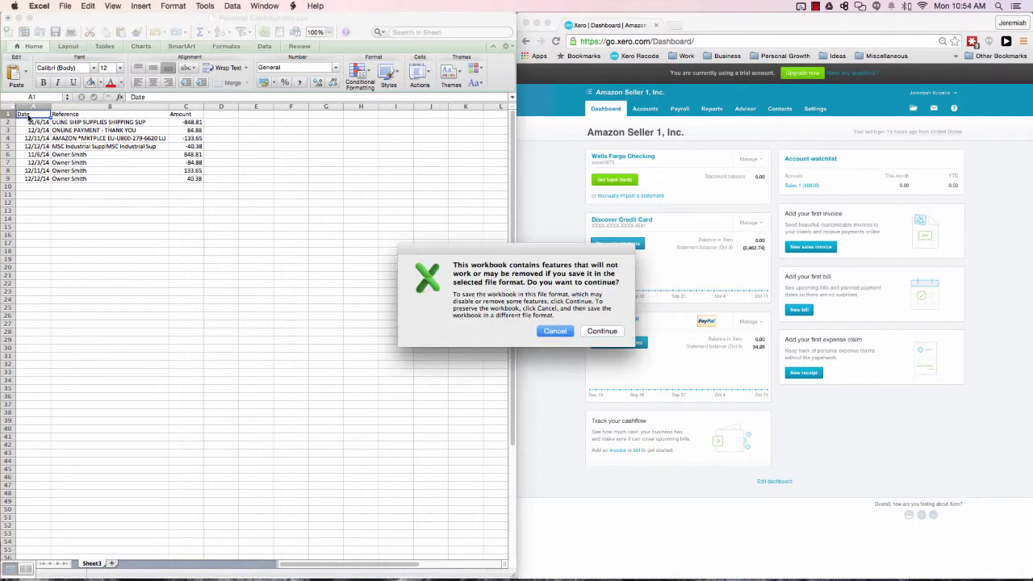
{"action": "left_click", "coordinate": [610, 332]}
Switch to Xero in Chrome, enlarge its window and open the Bank Accounts page.
{"action": "double_click", "coordinate": [793, 19]}
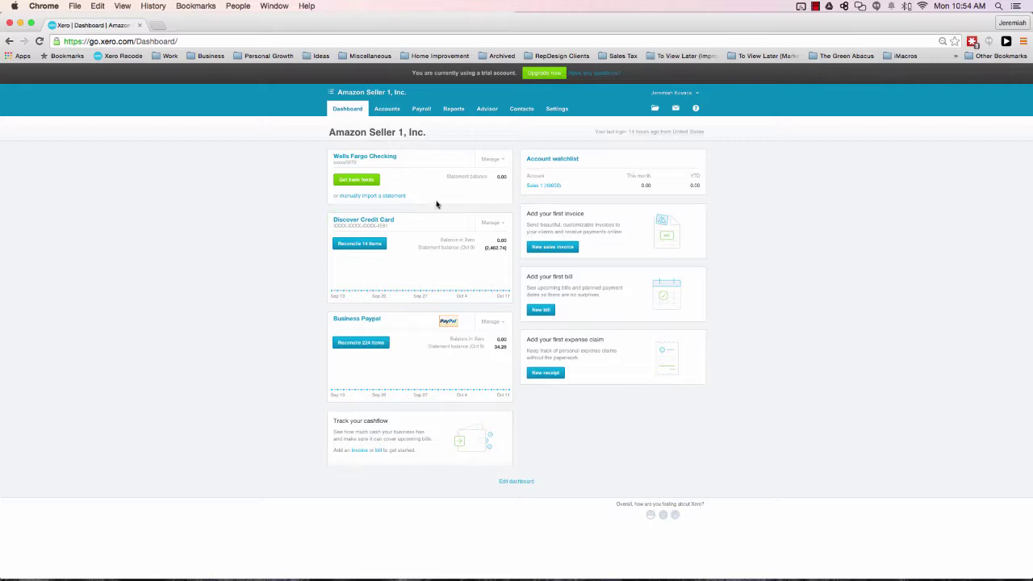
{"action": "left_click", "coordinate": [387, 110]}
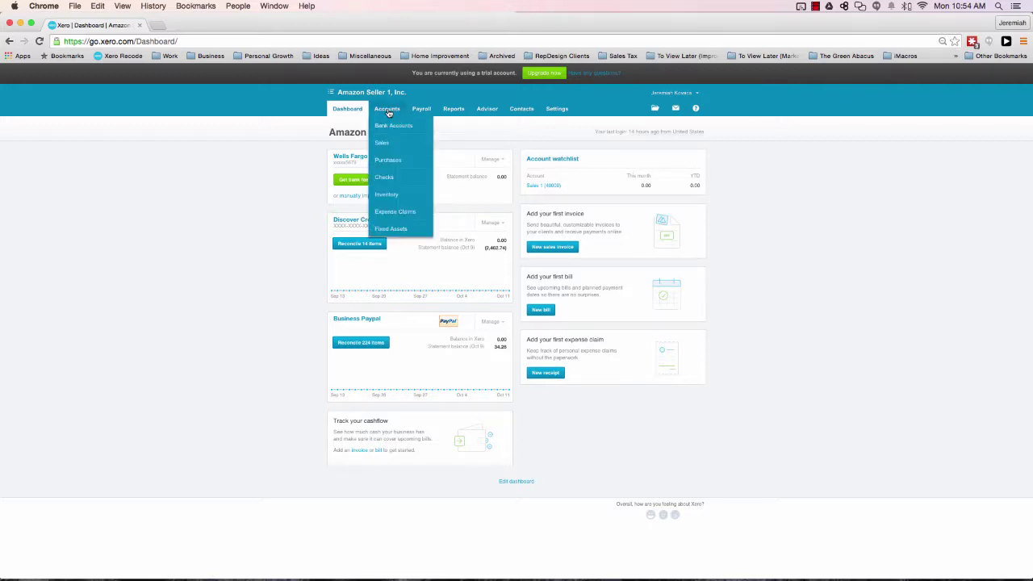
{"action": "left_click", "coordinate": [387, 127]}
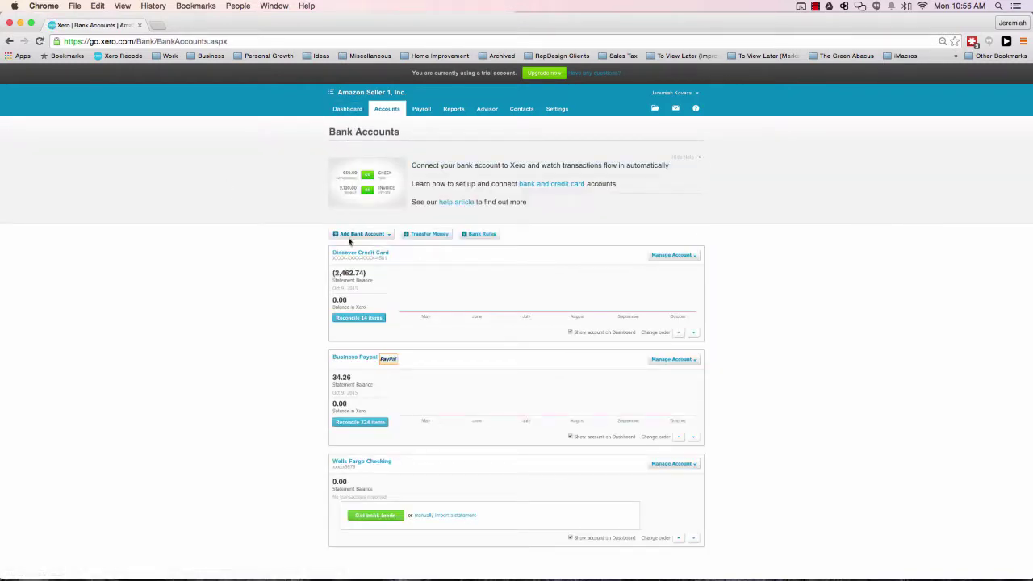
Add a bank account named Personal Contributions with a placeholder account number and try to save it.
{"action": "left_click", "coordinate": [363, 236]}
{"action": "left_click", "coordinate": [360, 245]}
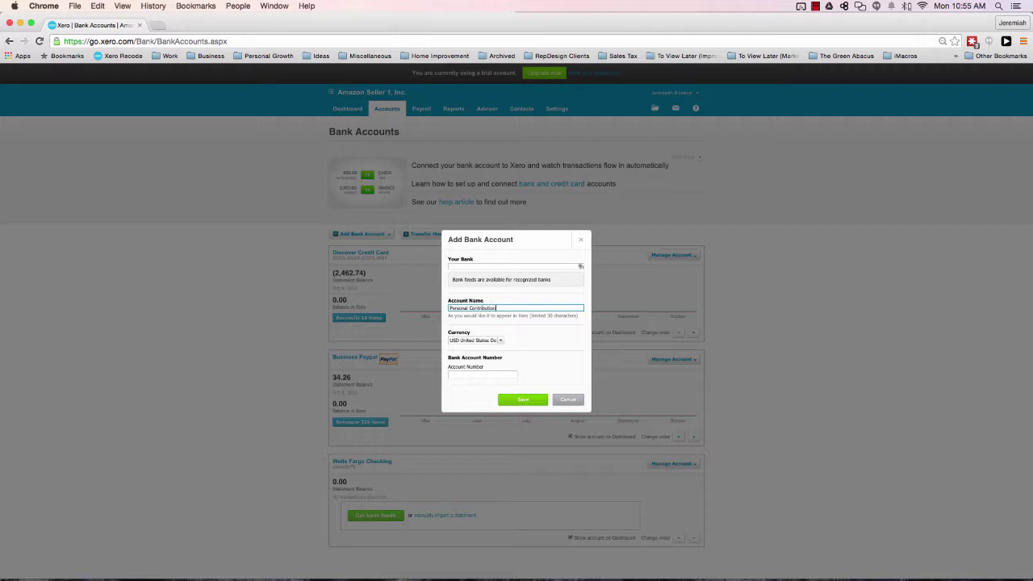
{"action": "key", "text": "Tab"}
{"action": "key", "text": "Tab"}
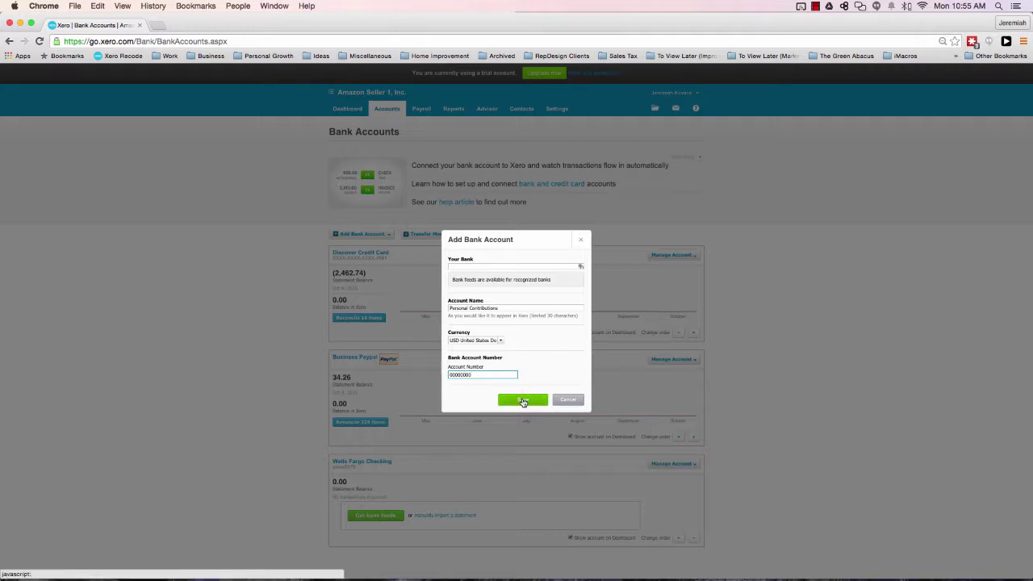
{"action": "left_click", "coordinate": [525, 400]}
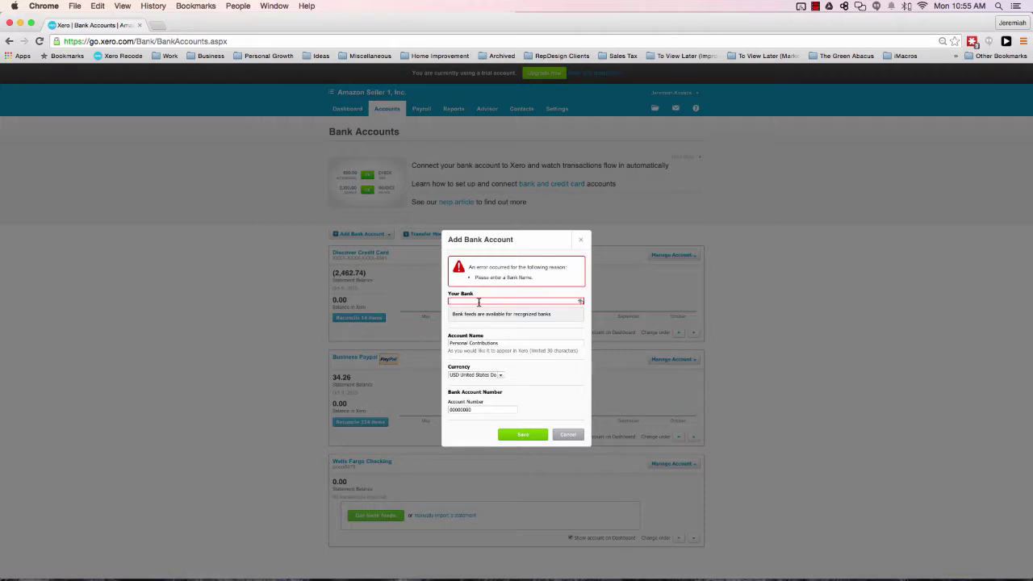
Enter Owner Contributions as the bank name and save the new account.
{"action": "type", "text": "Owner C"}
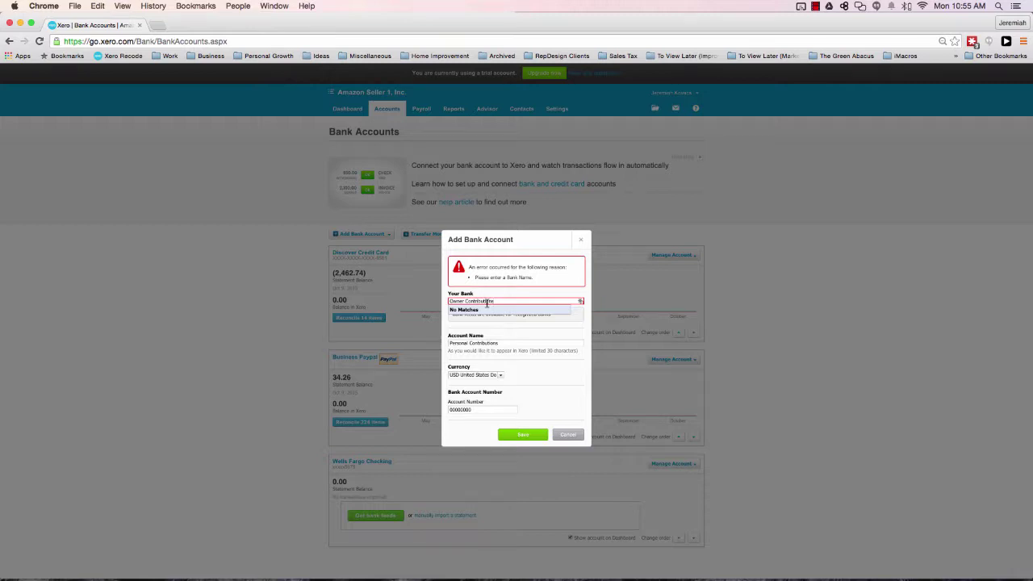
{"action": "type", "text": "ontributions"}
{"action": "key", "text": "Tab"}
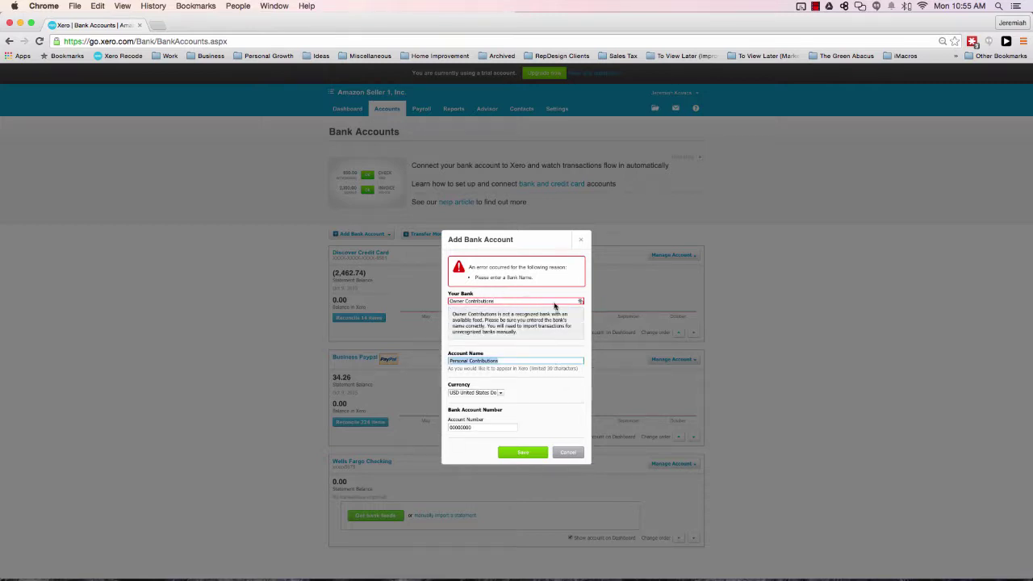
{"action": "left_click", "coordinate": [499, 302]}
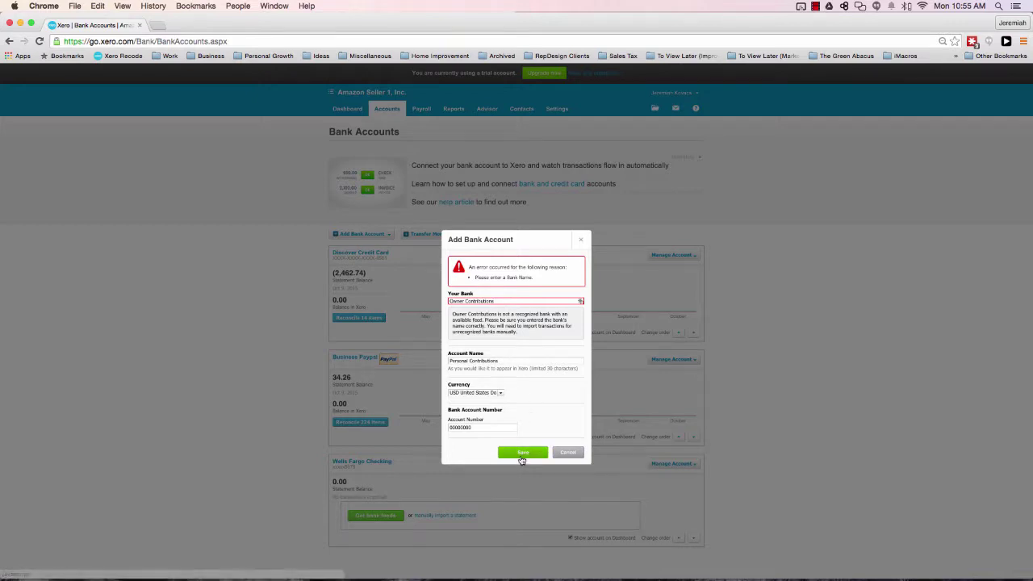
{"action": "left_click", "coordinate": [522, 454]}
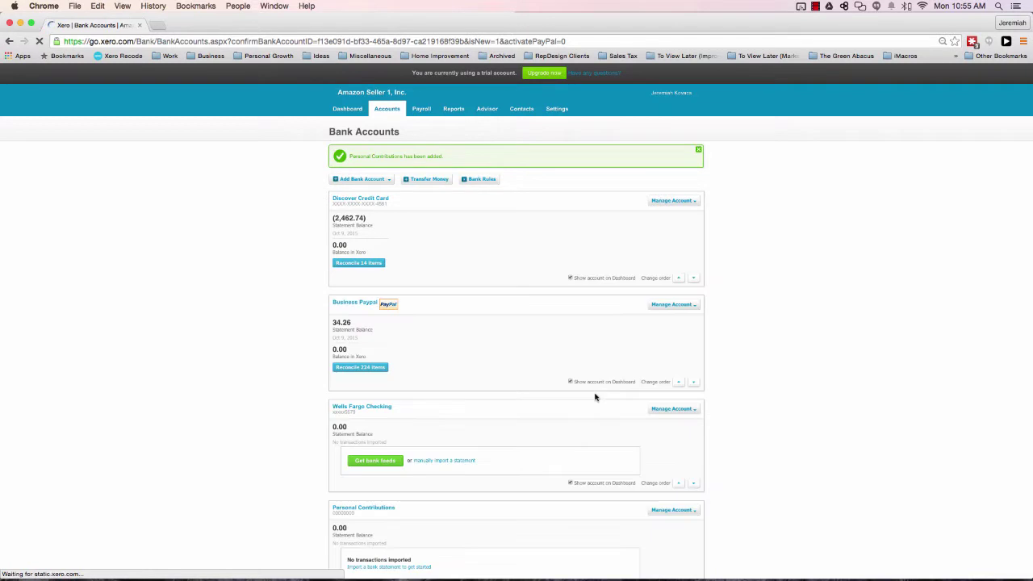
Stop the Personal Contributions account from showing on the dashboard.
{"action": "scroll", "coordinate": [573, 370], "scroll_direction": "down", "scroll_amount": 3}
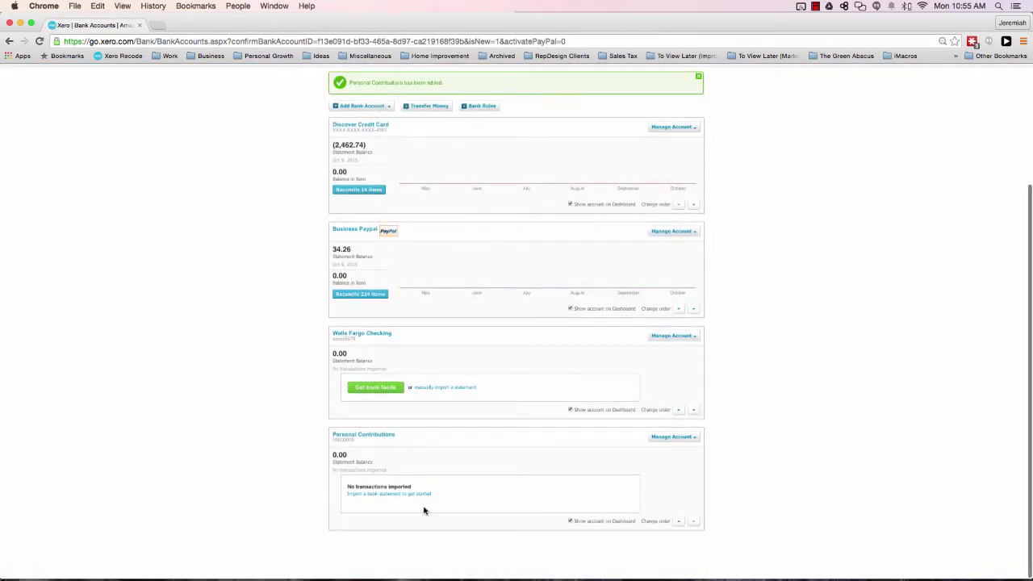
{"action": "left_click", "coordinate": [571, 523]}
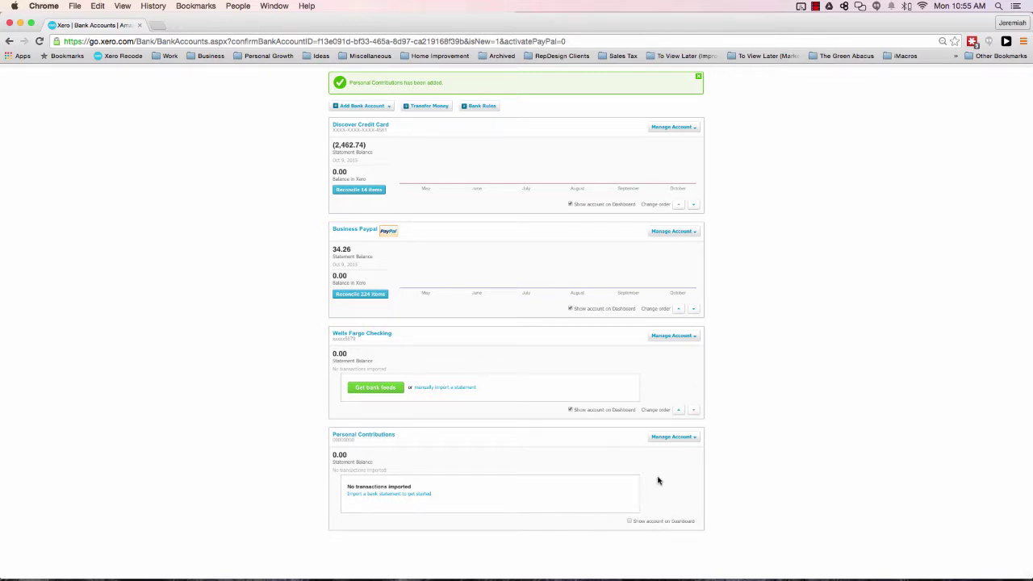
Import the Personal Contributions CSV file from the Desktop as a statement for the Personal Contributions account.
{"action": "left_click", "coordinate": [690, 443]}
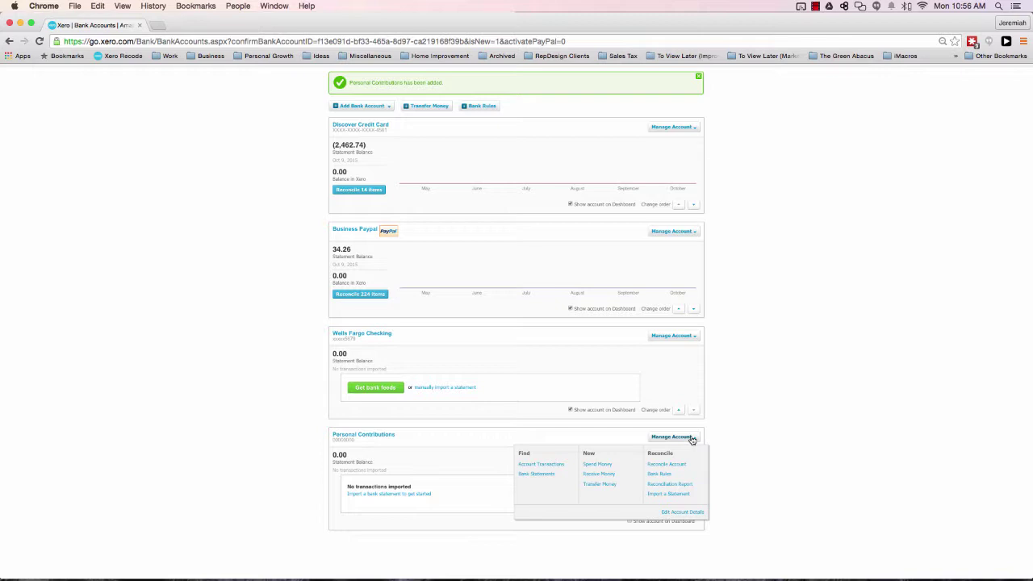
{"action": "left_click", "coordinate": [661, 494]}
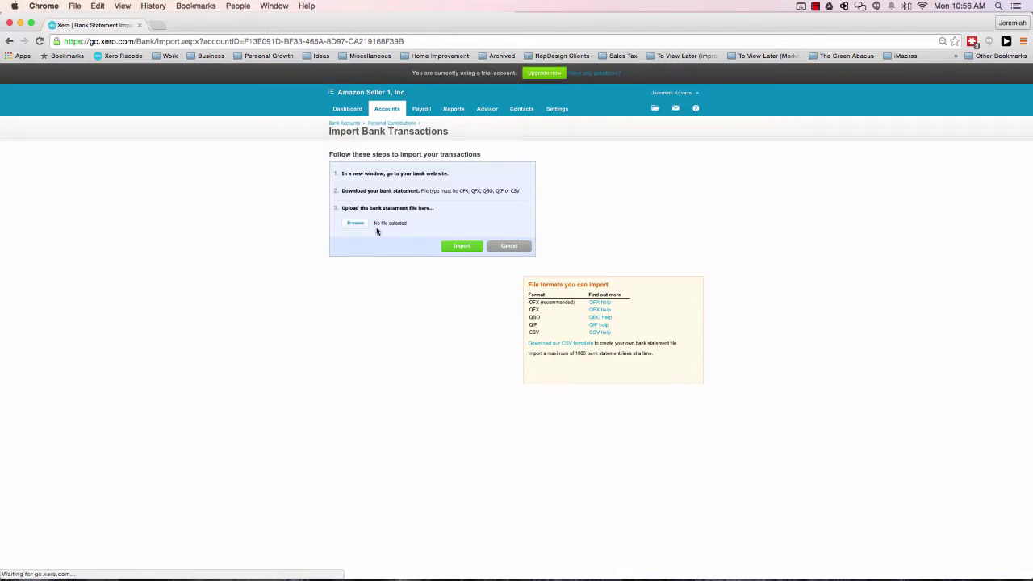
{"action": "left_click", "coordinate": [356, 224]}
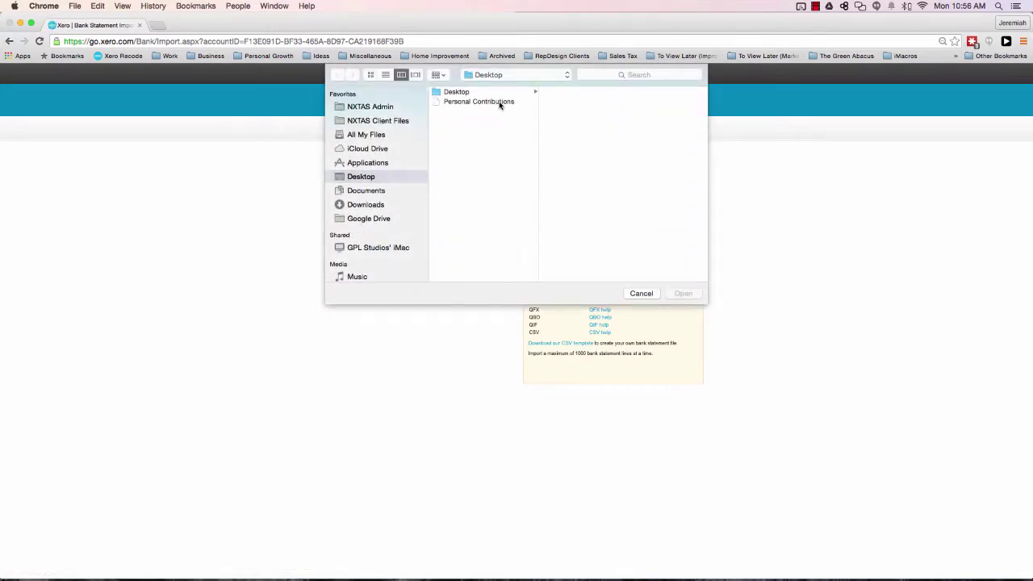
{"action": "left_click", "coordinate": [499, 103]}
{"action": "left_click", "coordinate": [682, 294]}
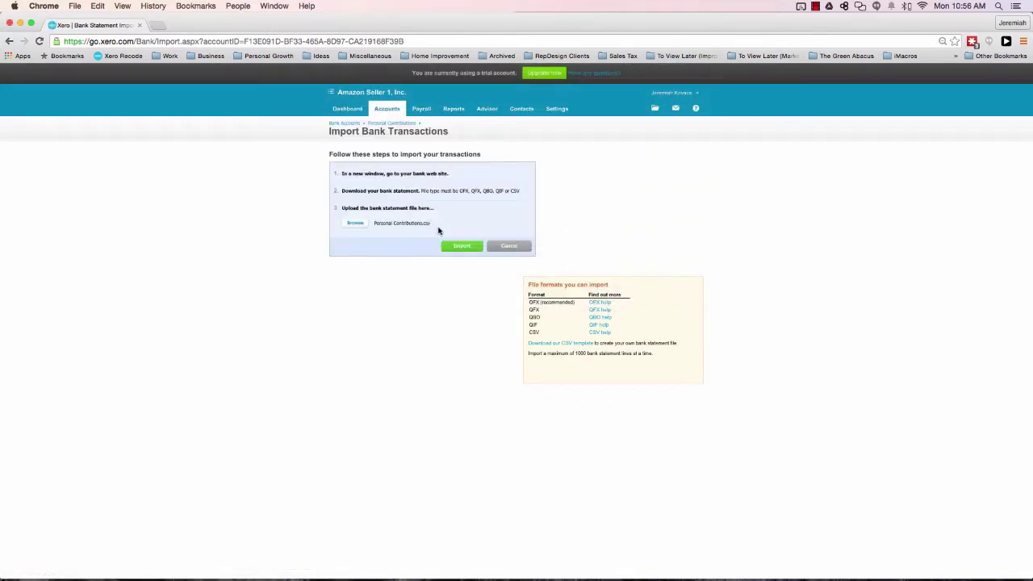
{"action": "left_click", "coordinate": [448, 245]}
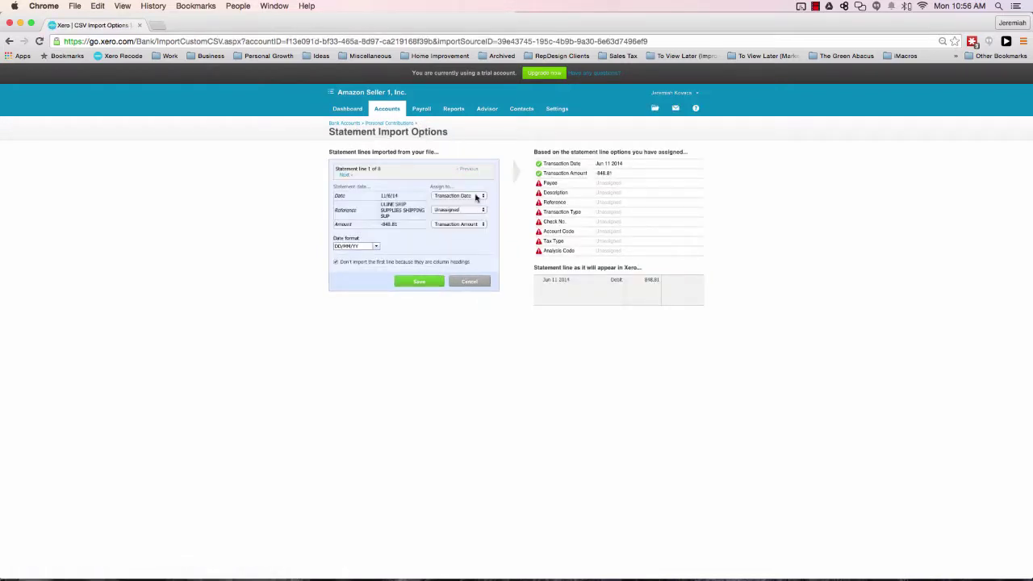
Assign the file's Reference column to the Reference field and complete the statement import.
{"action": "left_click", "coordinate": [466, 212]}
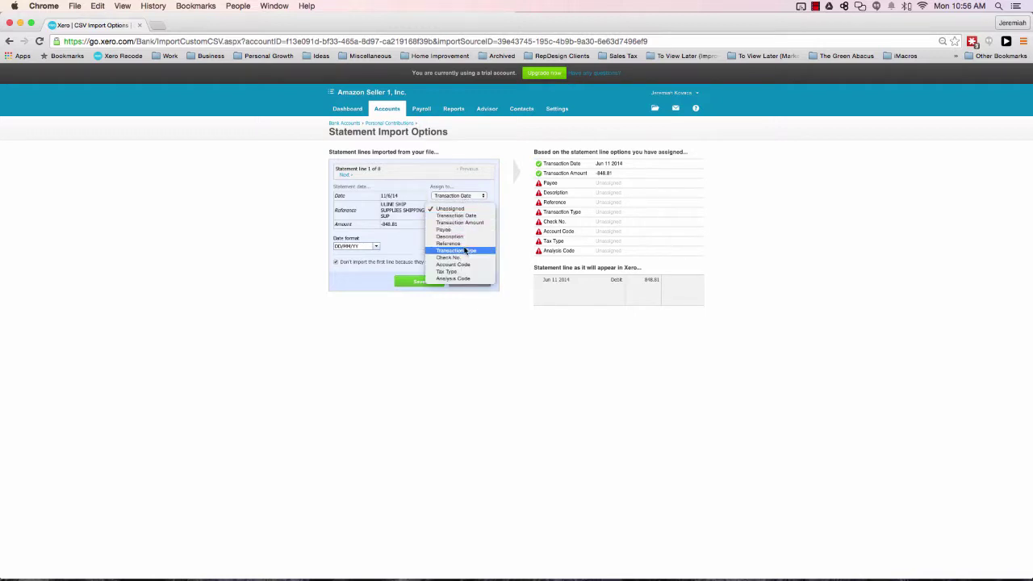
{"action": "left_click", "coordinate": [465, 244]}
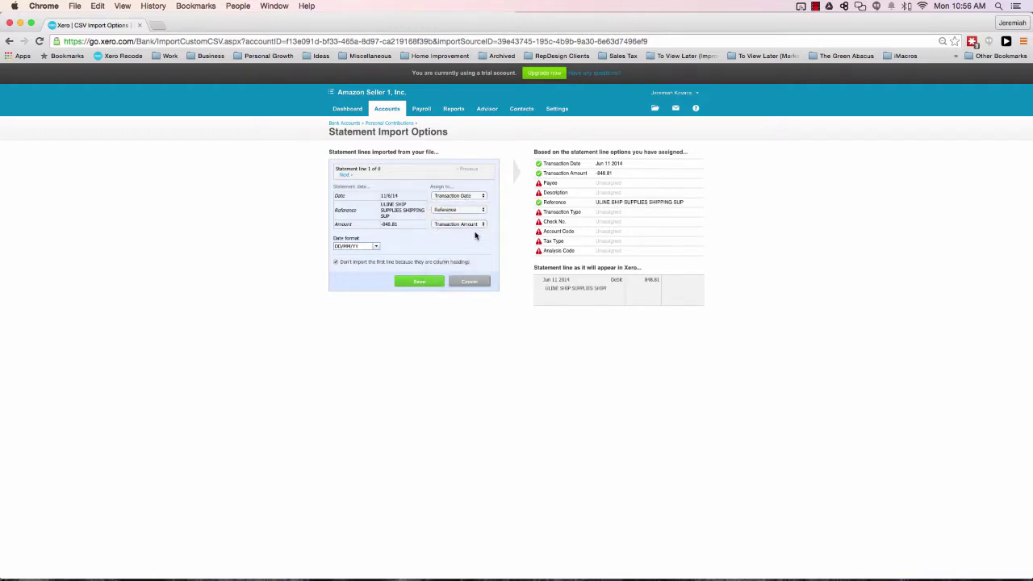
{"action": "left_click", "coordinate": [419, 283]}
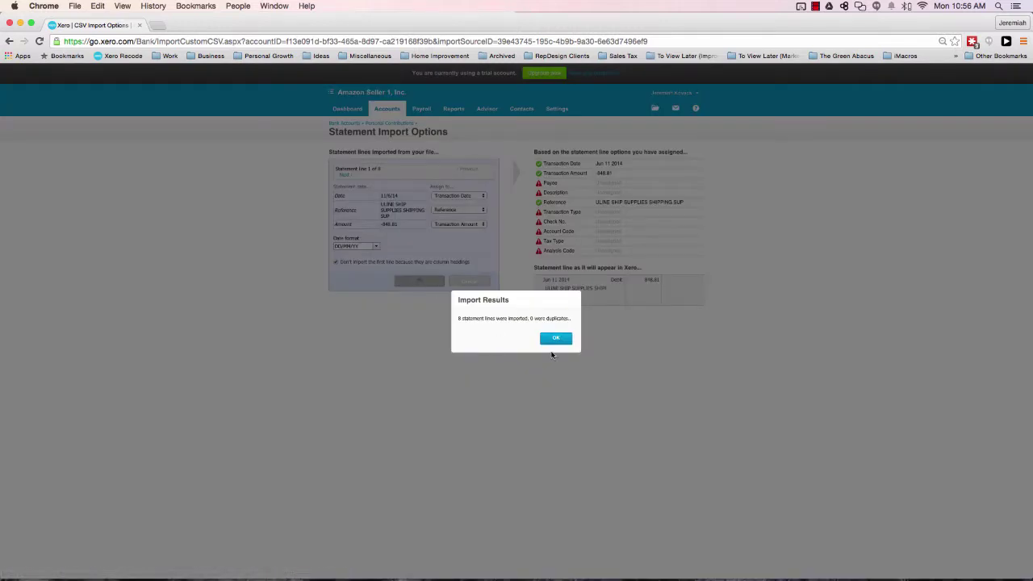
{"action": "left_click", "coordinate": [557, 340]}
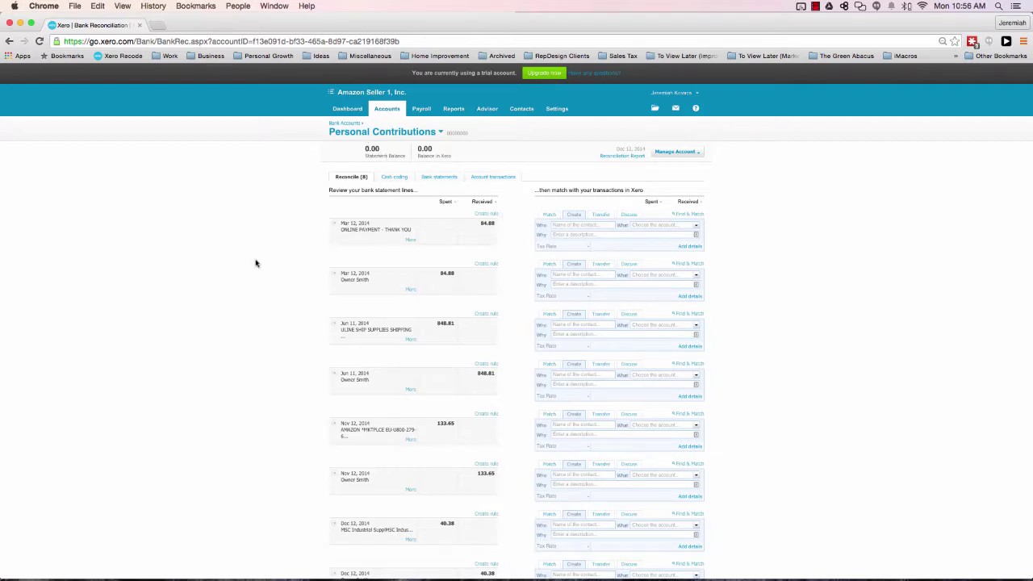
Look through the imported Personal Contributions statement lines and open them for cash coding.
{"action": "scroll", "coordinate": [523, 315], "scroll_direction": "down", "scroll_amount": 1}
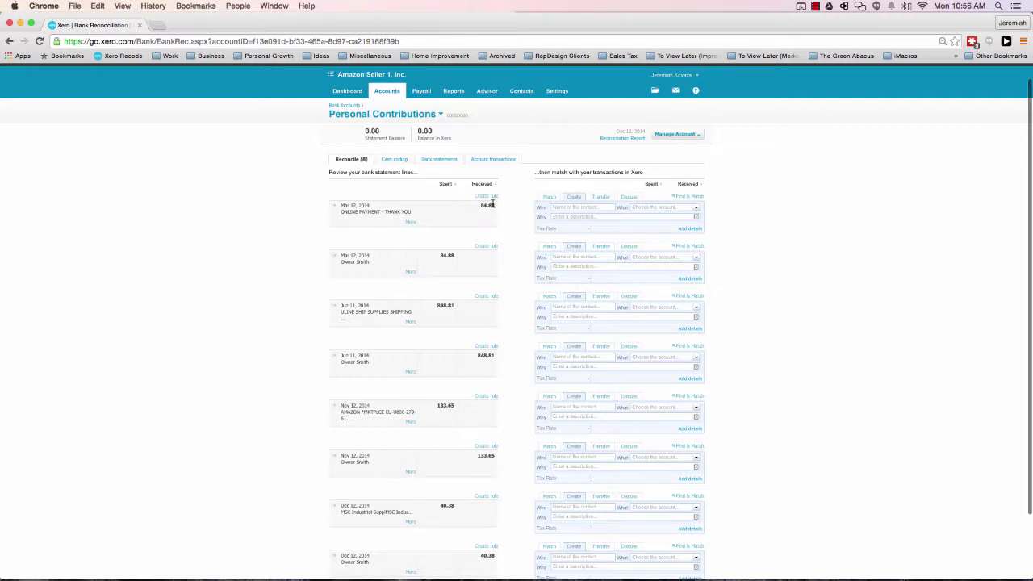
{"action": "scroll", "coordinate": [514, 242], "scroll_direction": "down", "scroll_amount": 4}
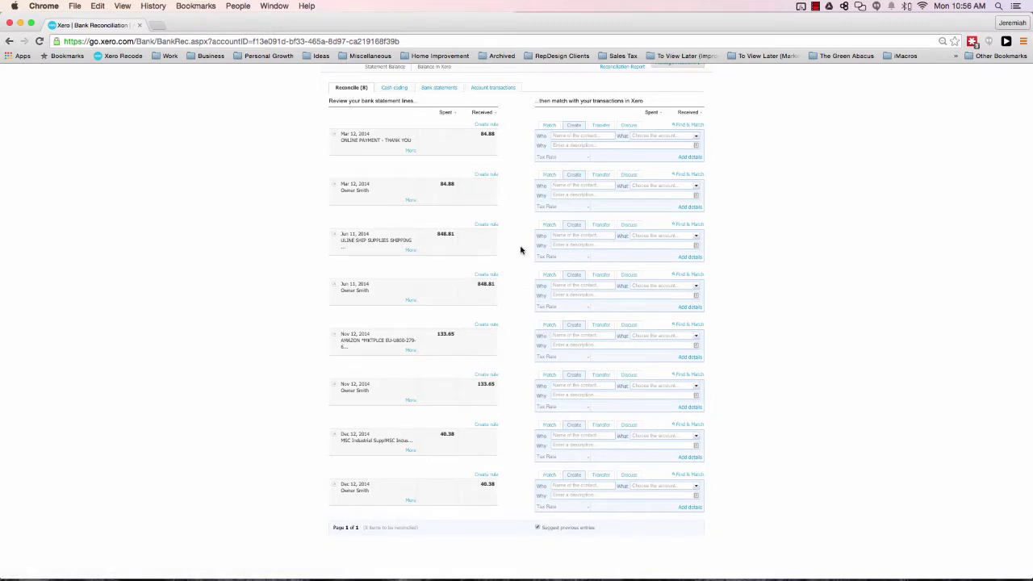
{"action": "scroll", "coordinate": [520, 250], "scroll_direction": "up", "scroll_amount": 3}
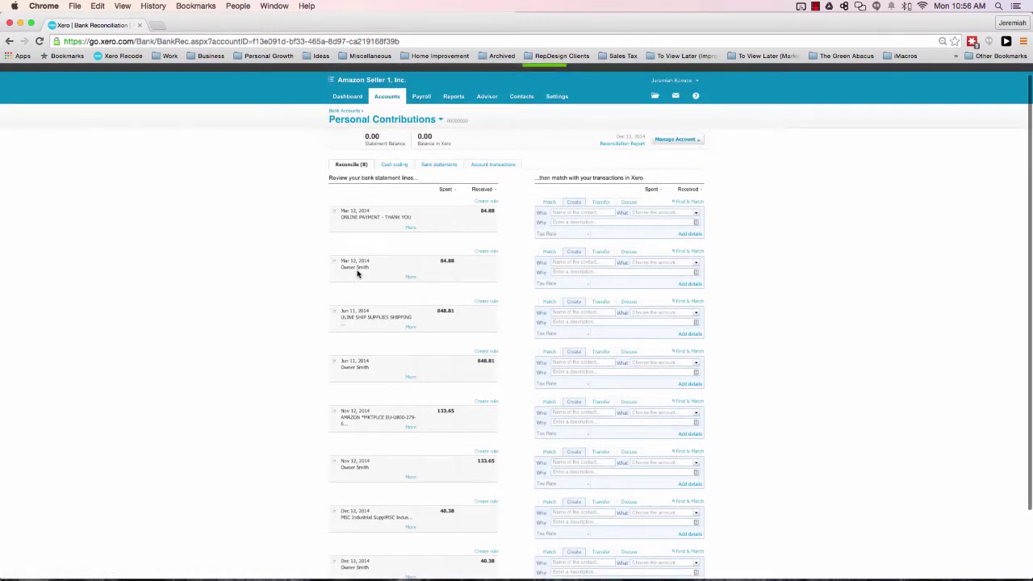
{"action": "left_click", "coordinate": [396, 166]}
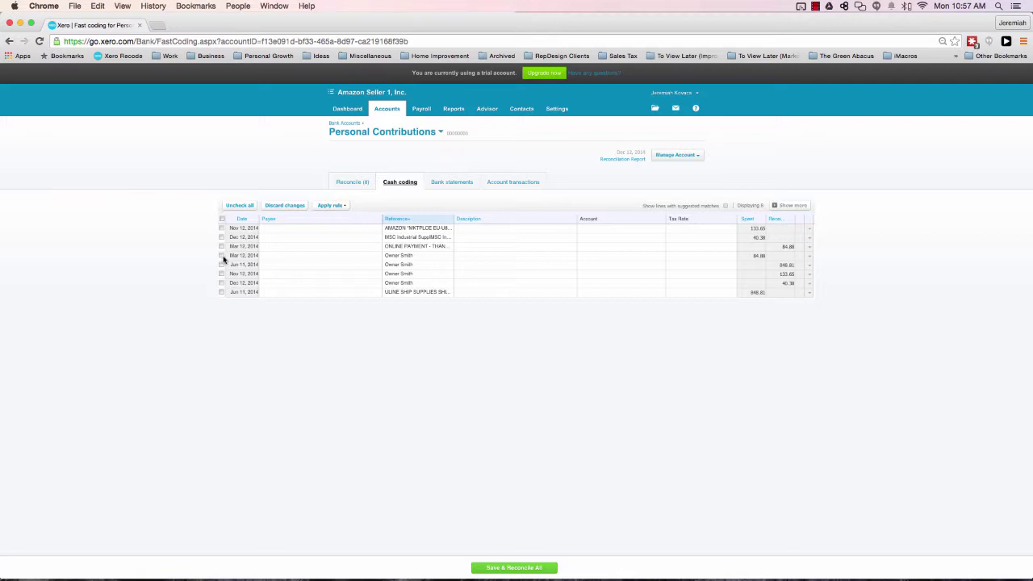
Select the owner's received lines dated Jun 11, Nov 12 and Dec 12, 2014 and code them to 32000 - Owner Contributions 1.
{"action": "left_click", "coordinate": [222, 266]}
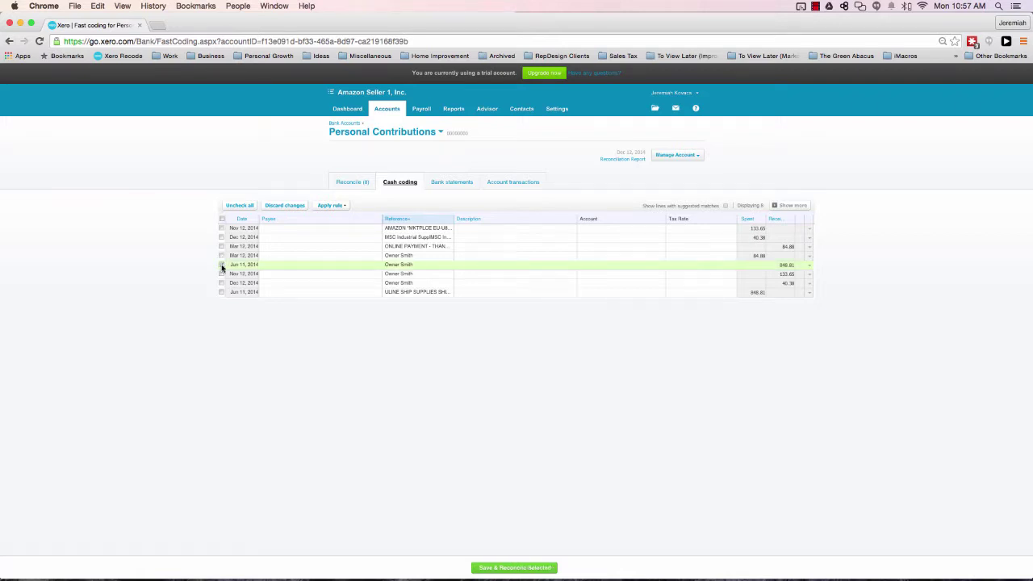
{"action": "left_click", "coordinate": [222, 274]}
{"action": "left_click", "coordinate": [223, 284]}
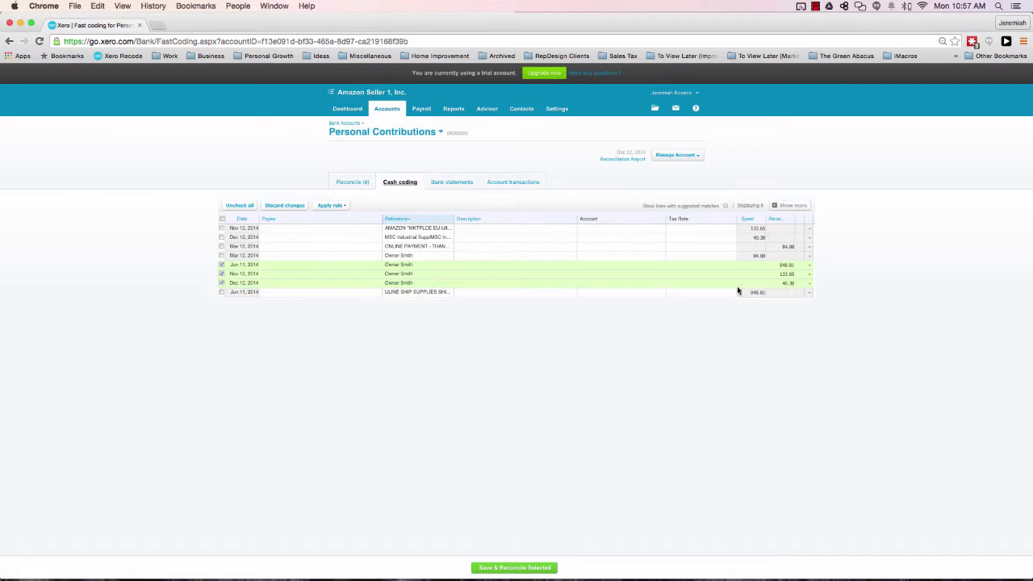
{"action": "left_click", "coordinate": [619, 270]}
{"action": "type", "text": "cont"}
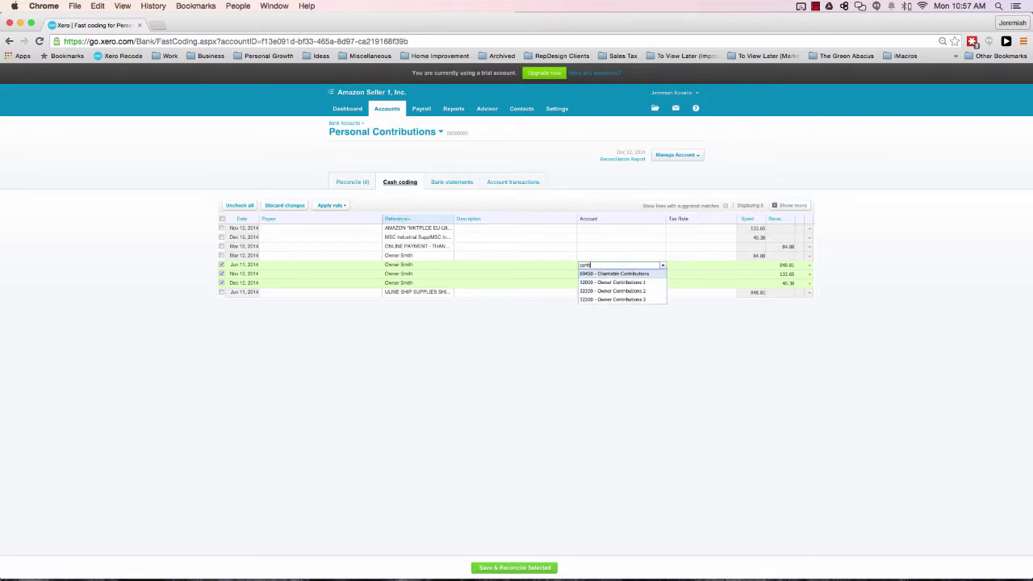
{"action": "left_click", "coordinate": [634, 283]}
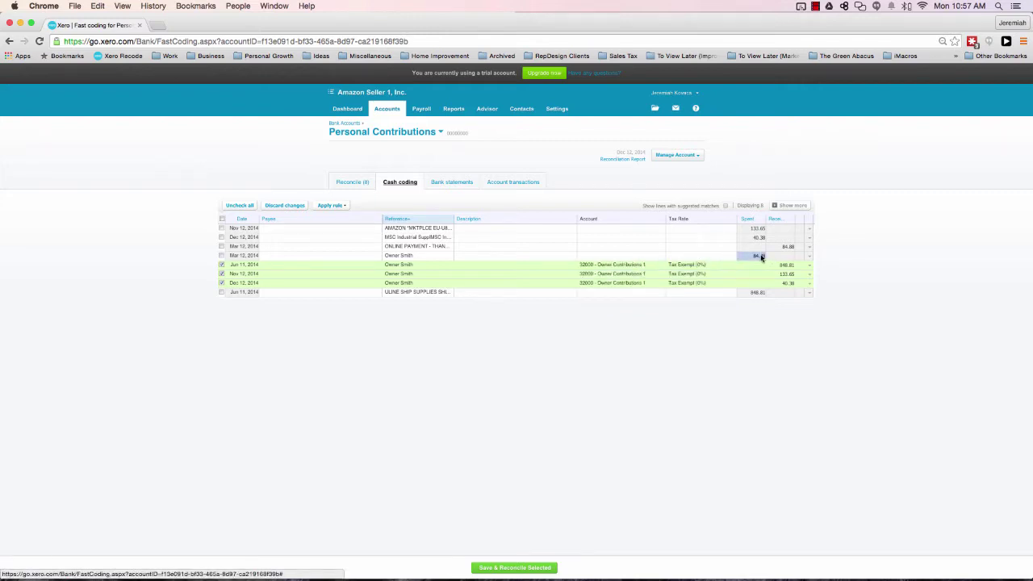
Code the owner's spent line dated Mar 12, 2014 to the account 33000 - Owner Distributions 1.
{"action": "left_click", "coordinate": [607, 255]}
{"action": "type", "text": "distr"}
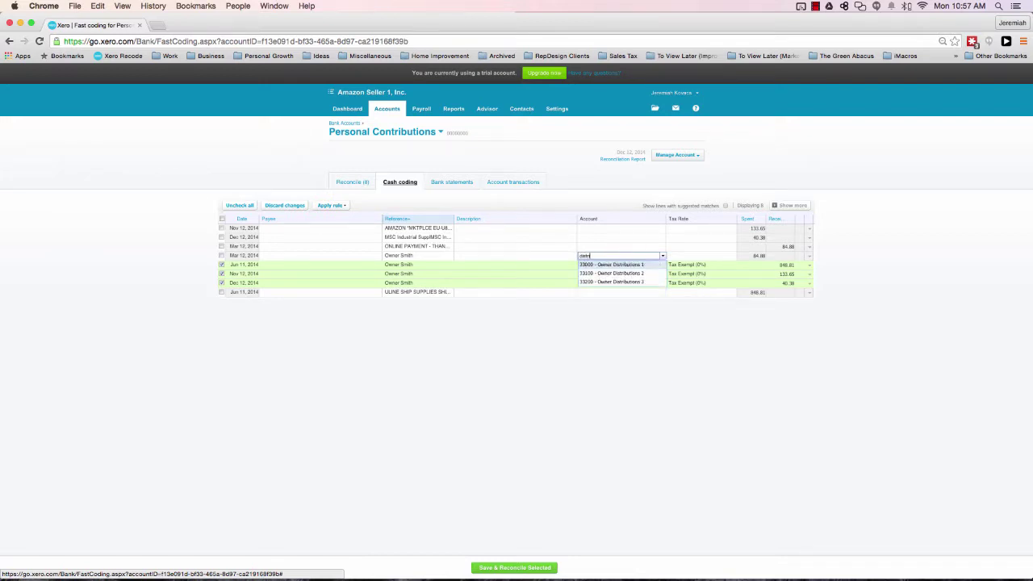
{"action": "key", "text": "Return"}
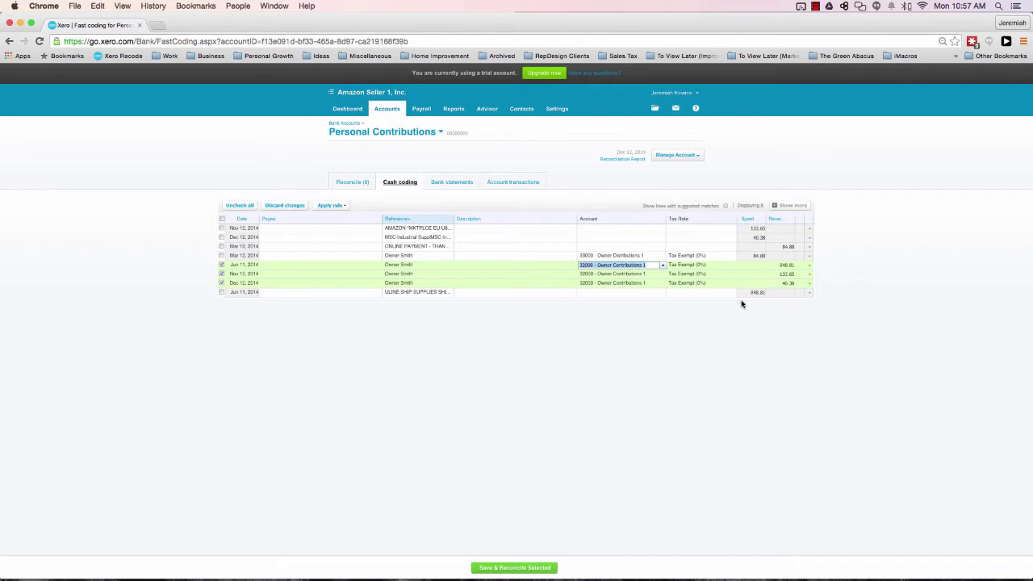
Deselect the three statement lines coded to Owner Contributions 1.
{"action": "left_click", "coordinate": [221, 265]}
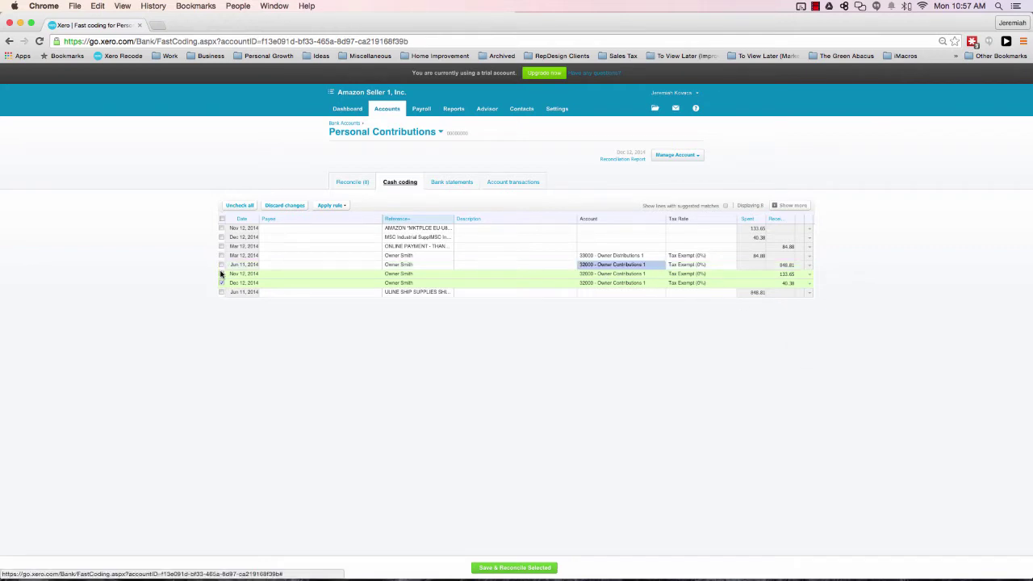
{"action": "left_click", "coordinate": [221, 274]}
{"action": "left_click", "coordinate": [222, 282]}
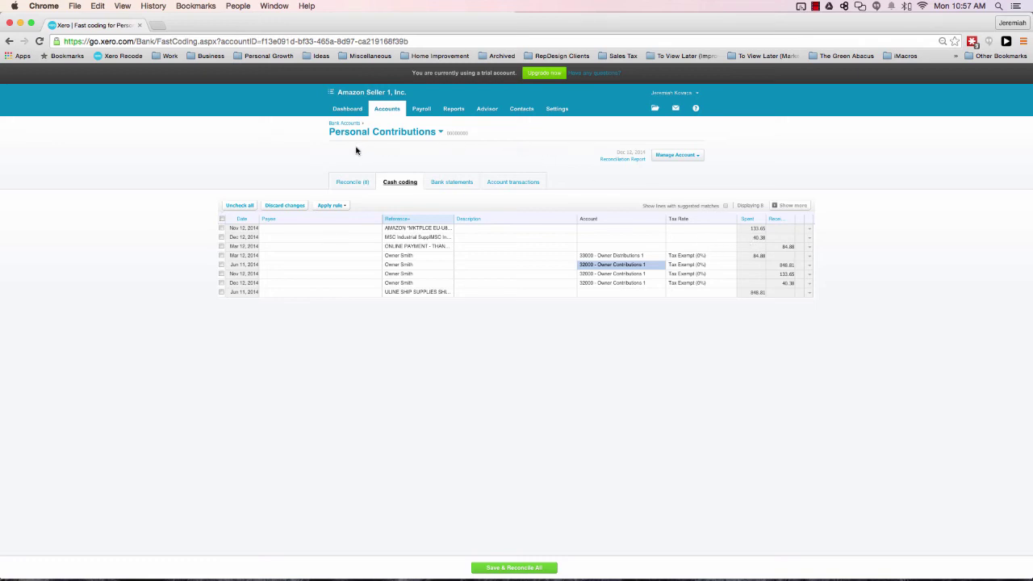
{"action": "left_click", "coordinate": [816, 6]}
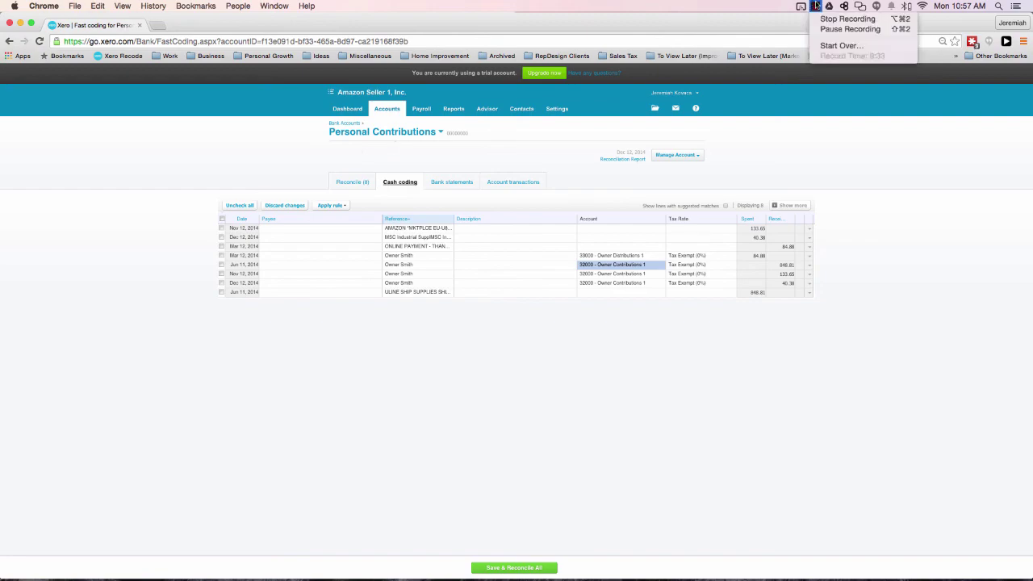